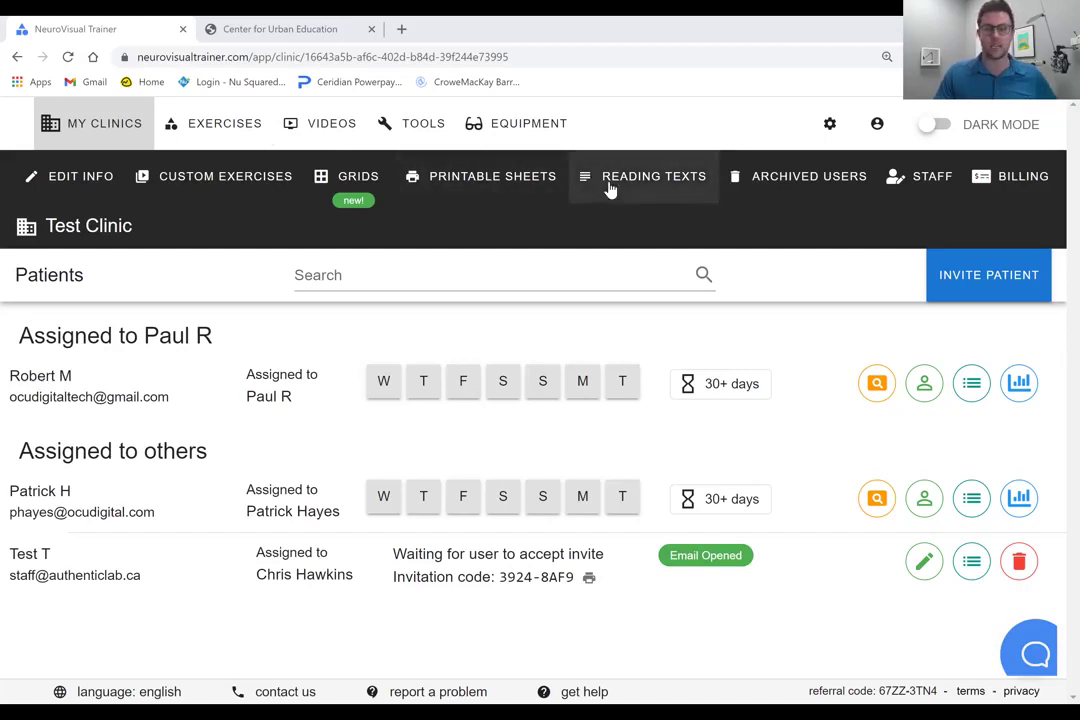
Step: Open the clinic's reading texts and start a new reading text
click(612, 184)
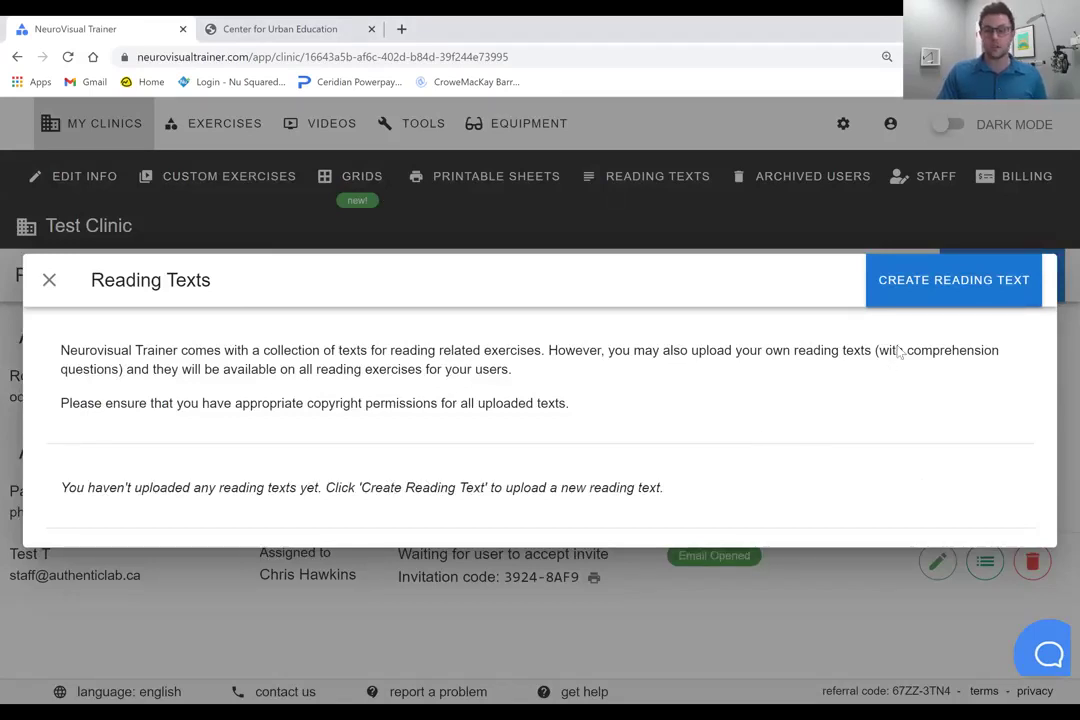
click(928, 293)
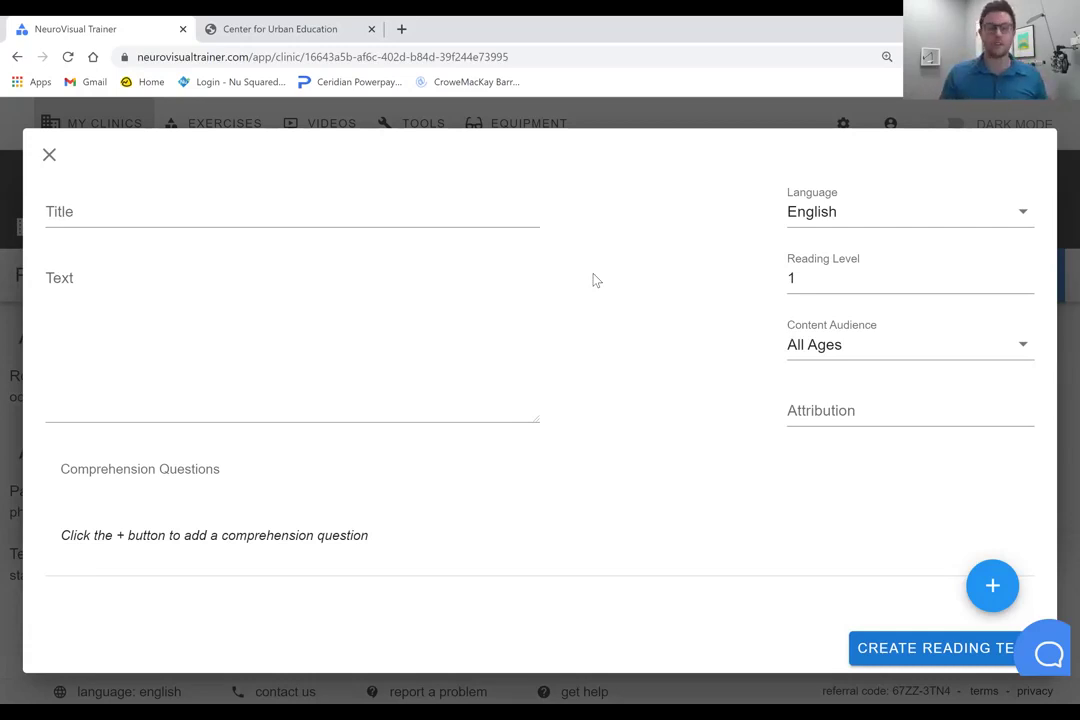
Step: Switch to the Center for Urban Education site and open the Grade 4 story "The Astronaut's Diary", declining Acrobat as the default PDF viewer
click(359, 35)
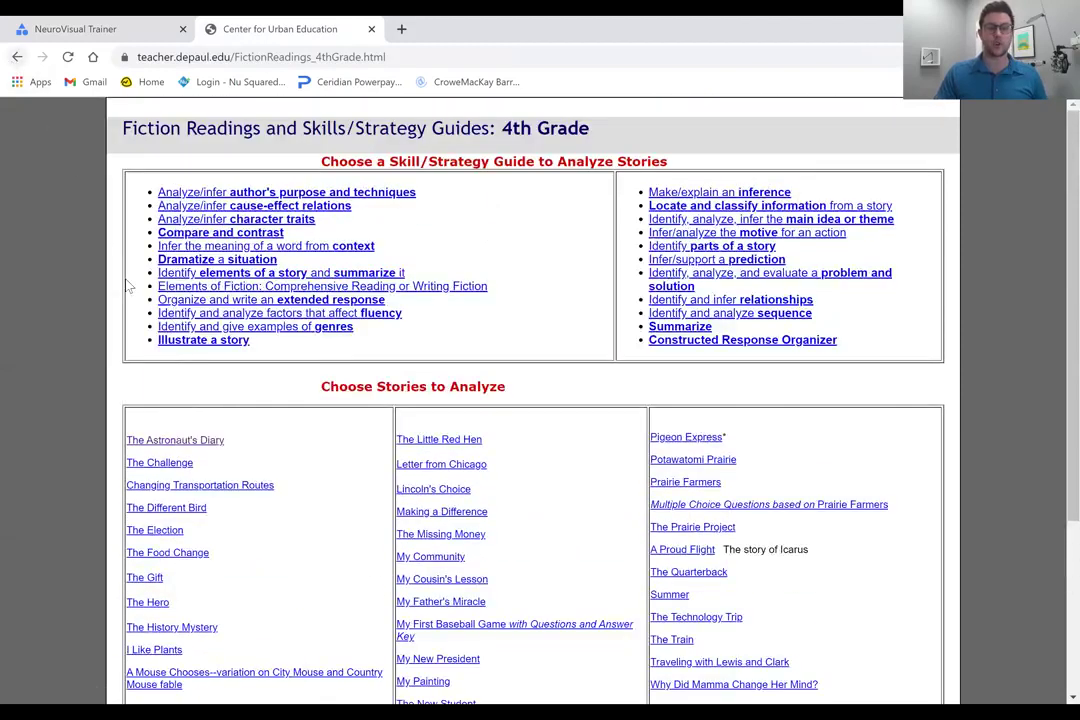
click(17, 57)
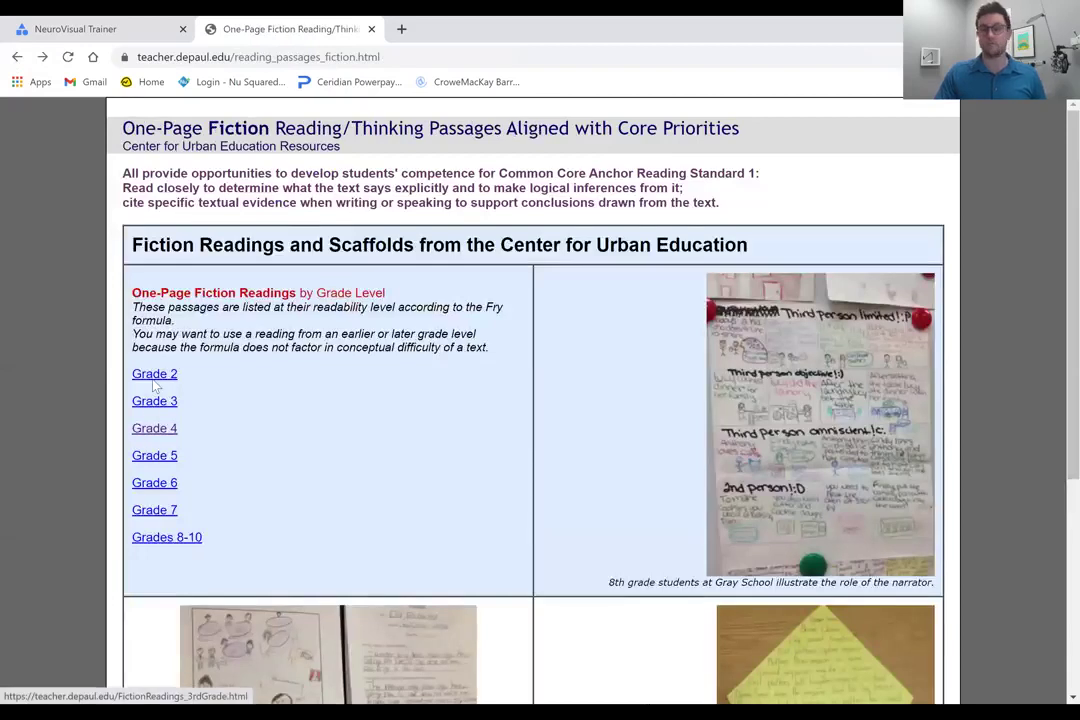
click(155, 430)
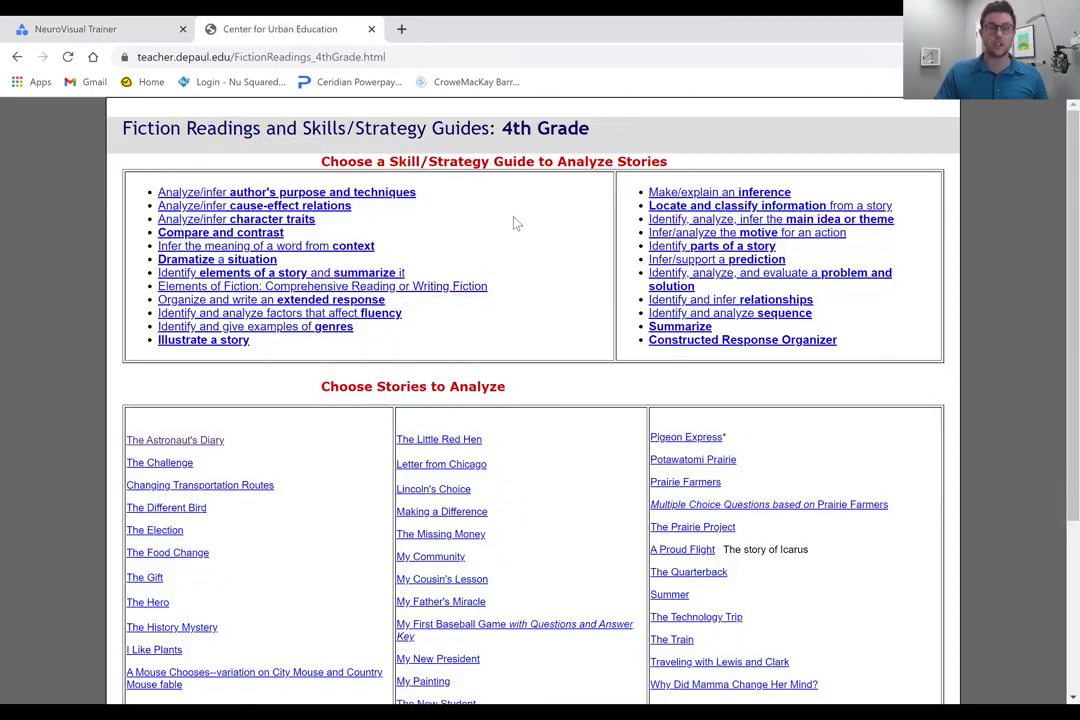
click(205, 442)
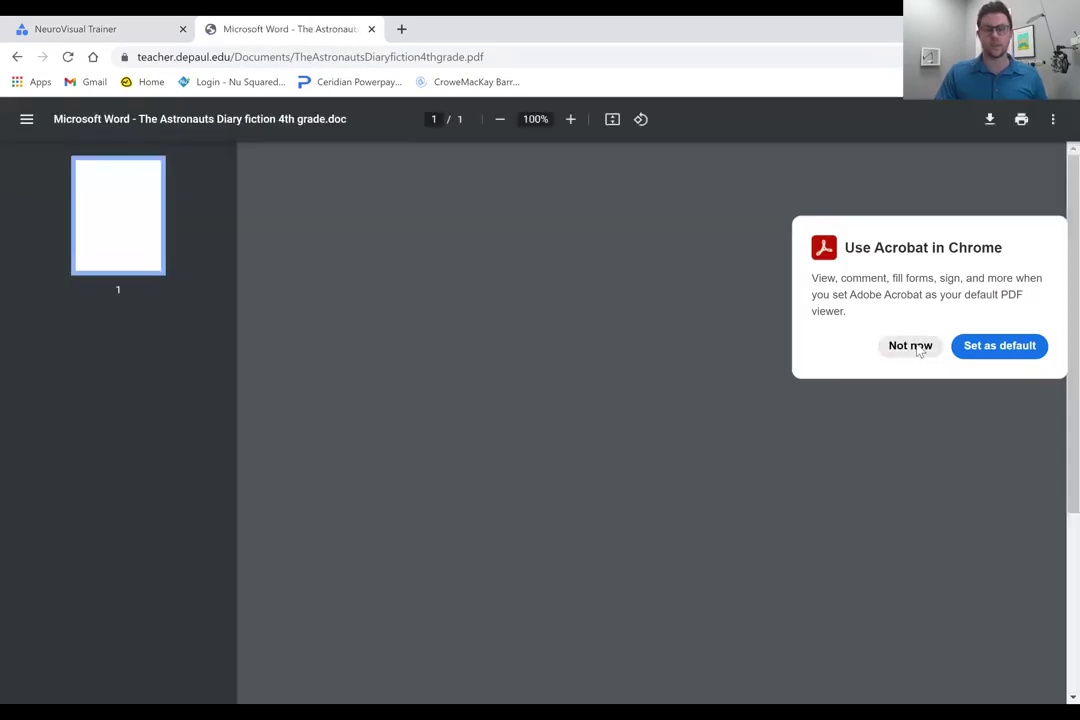
click(912, 345)
Step: Select the story's full passage in the PDF, and title the new reading text in NeuroVisual Trainer "The Astronaut’s Diary"
drag(434, 292, 688, 533)
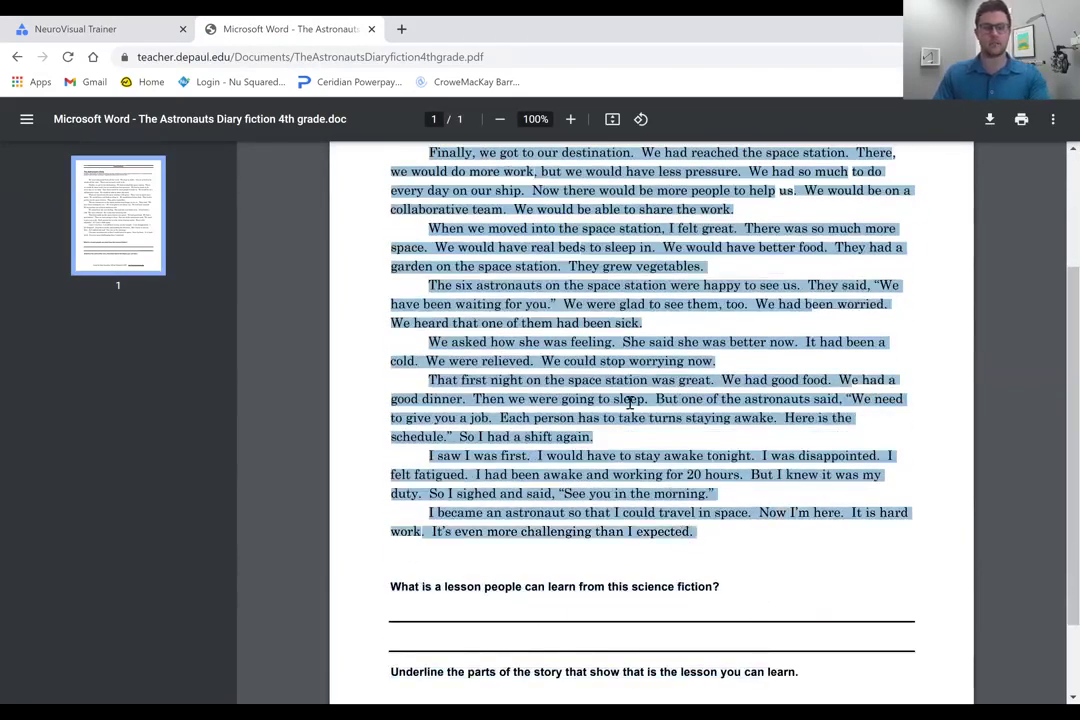
scroll(518, 340, up, 2)
click(130, 29)
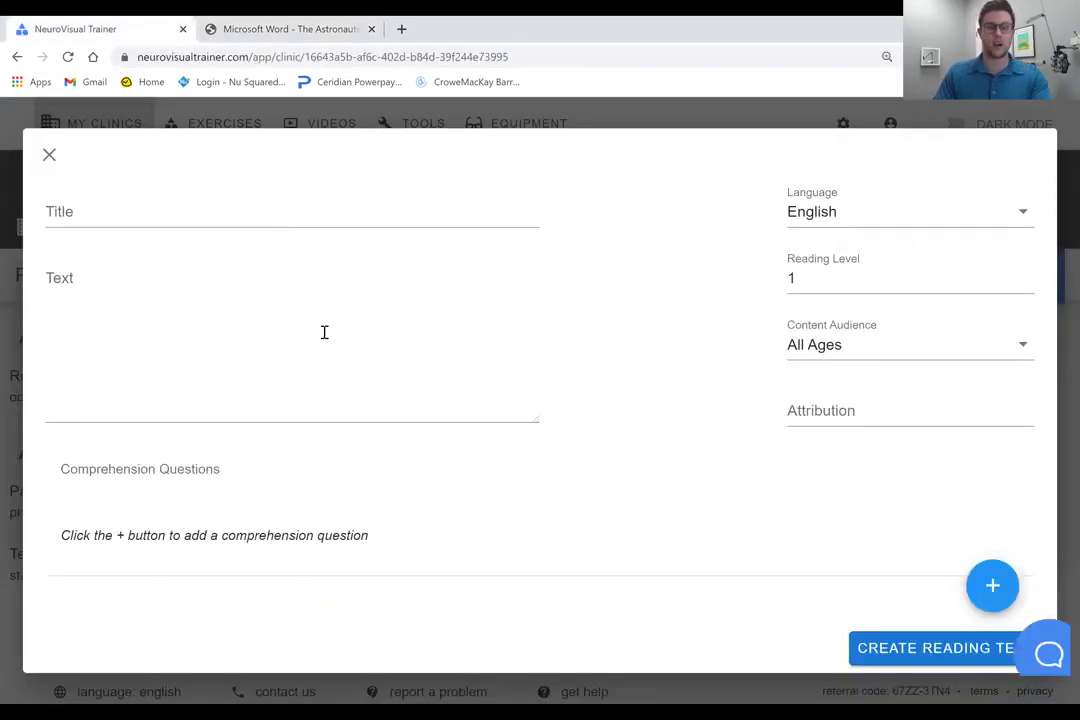
click(260, 292)
text(The Astronaut’s Diary)
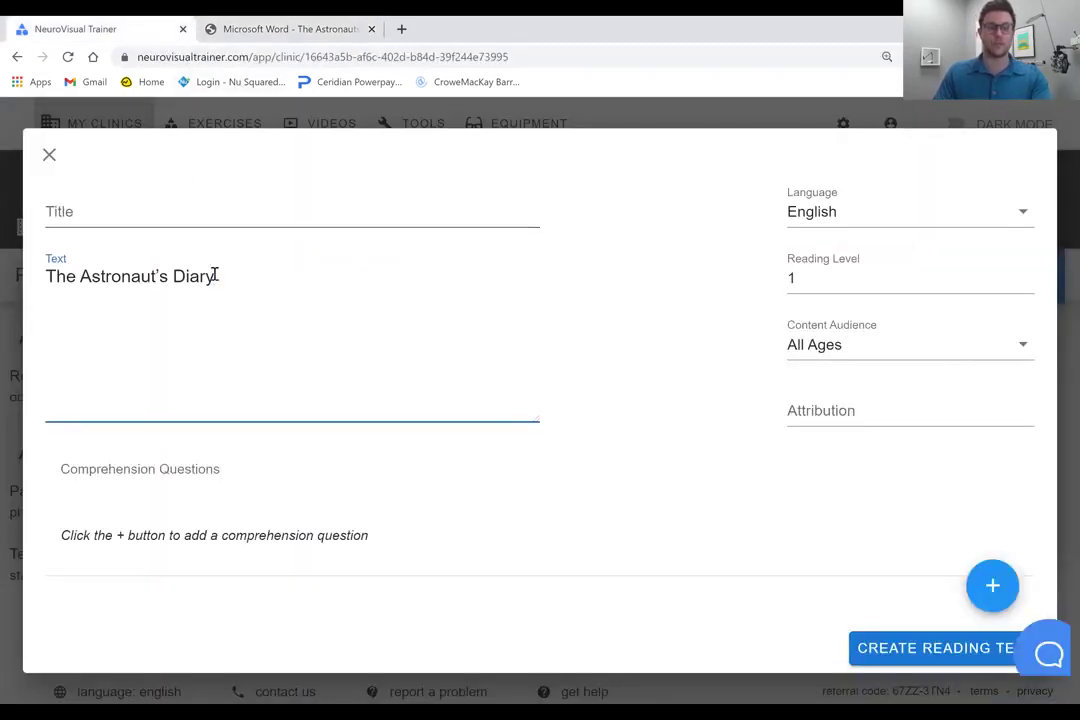
click(197, 216)
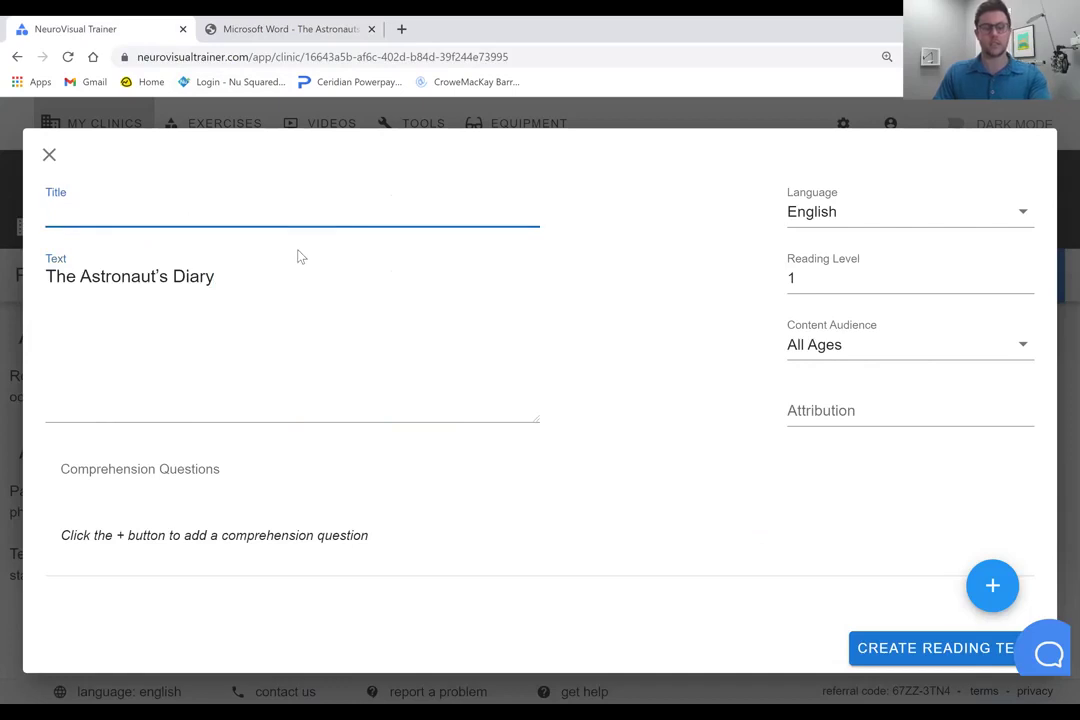
text(The Astronaut’s Diary)
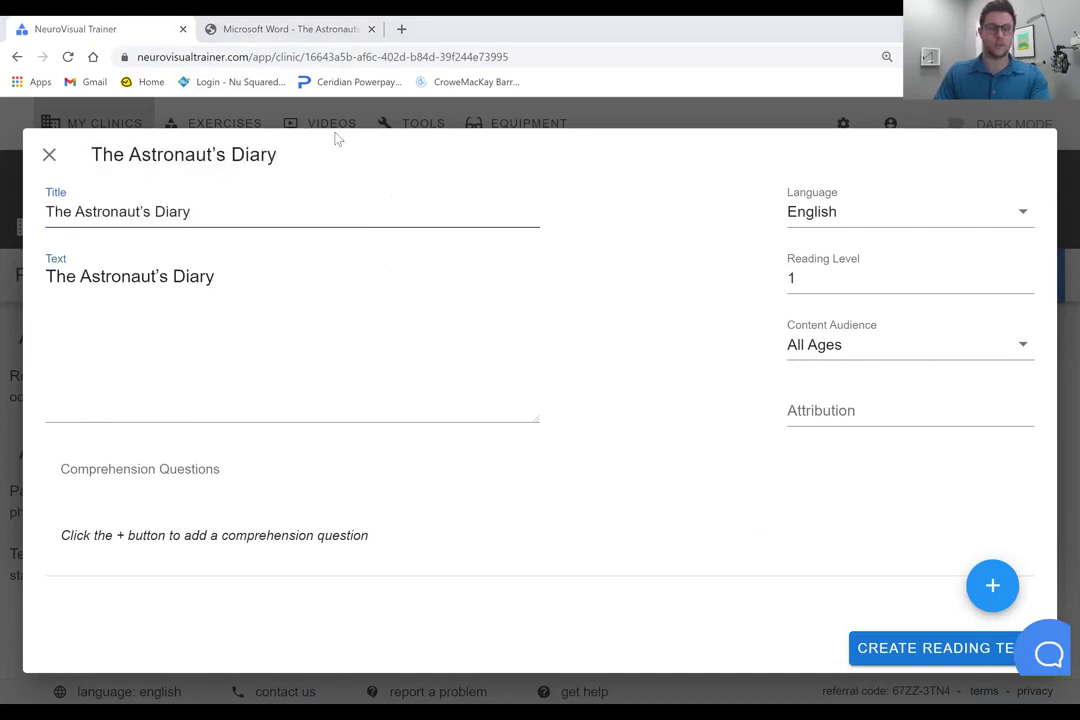
Step: Copy the selected story passage from the PDF and paste it as the reading text's body, replacing the misplaced title
key(ctrl+Tab)
right_click(510, 387)
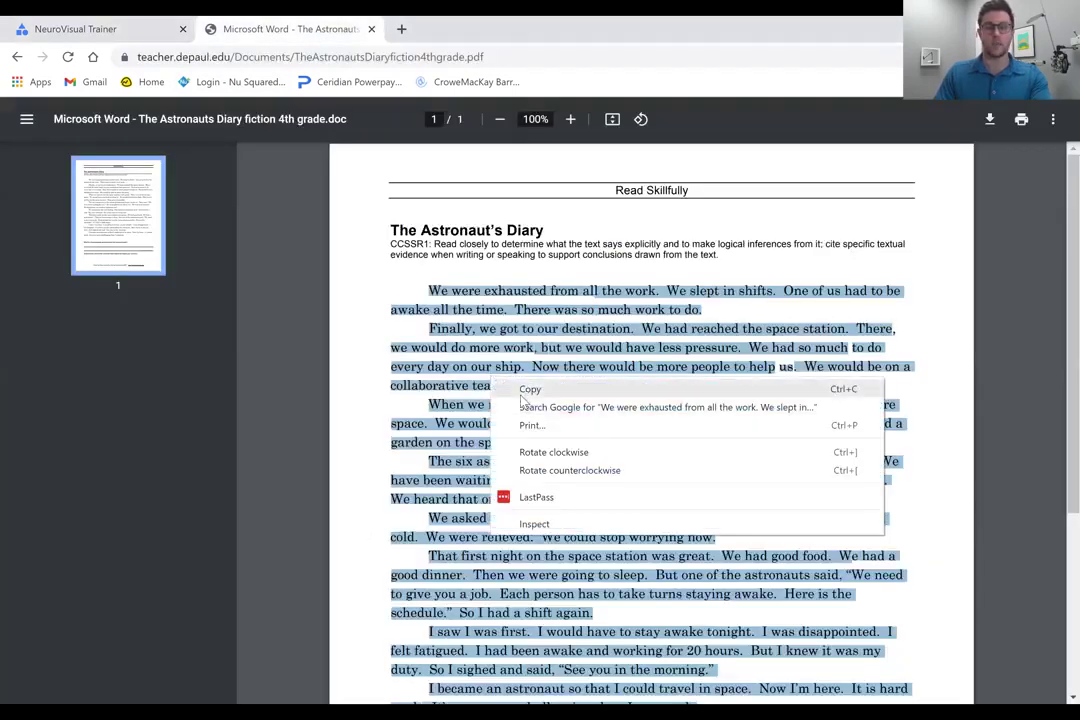
click(529, 389)
click(110, 28)
click(261, 312)
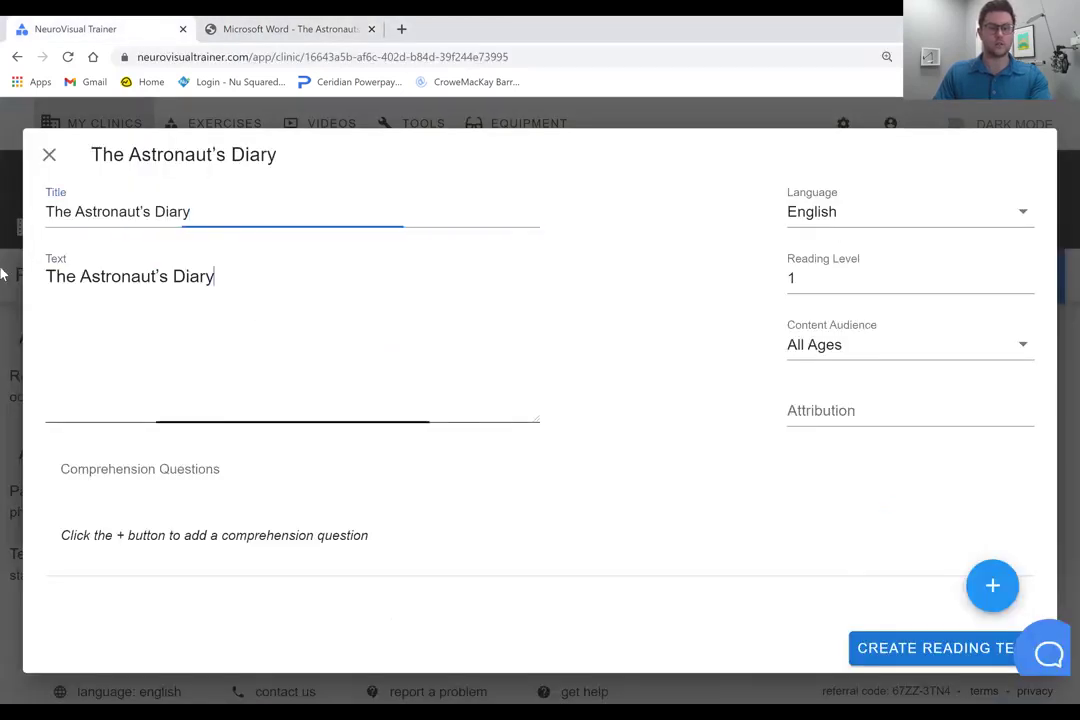
triple_click(106, 282)
right_click(106, 283)
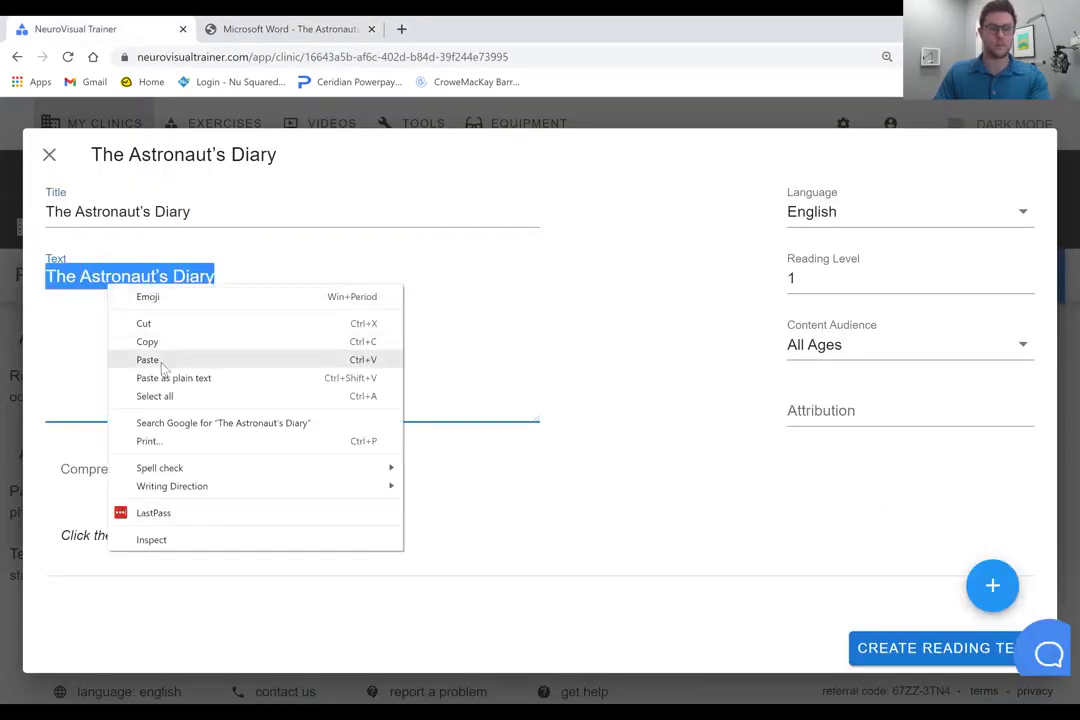
click(160, 359)
scroll(222, 365, up, 5)
scroll(222, 374, up, 3)
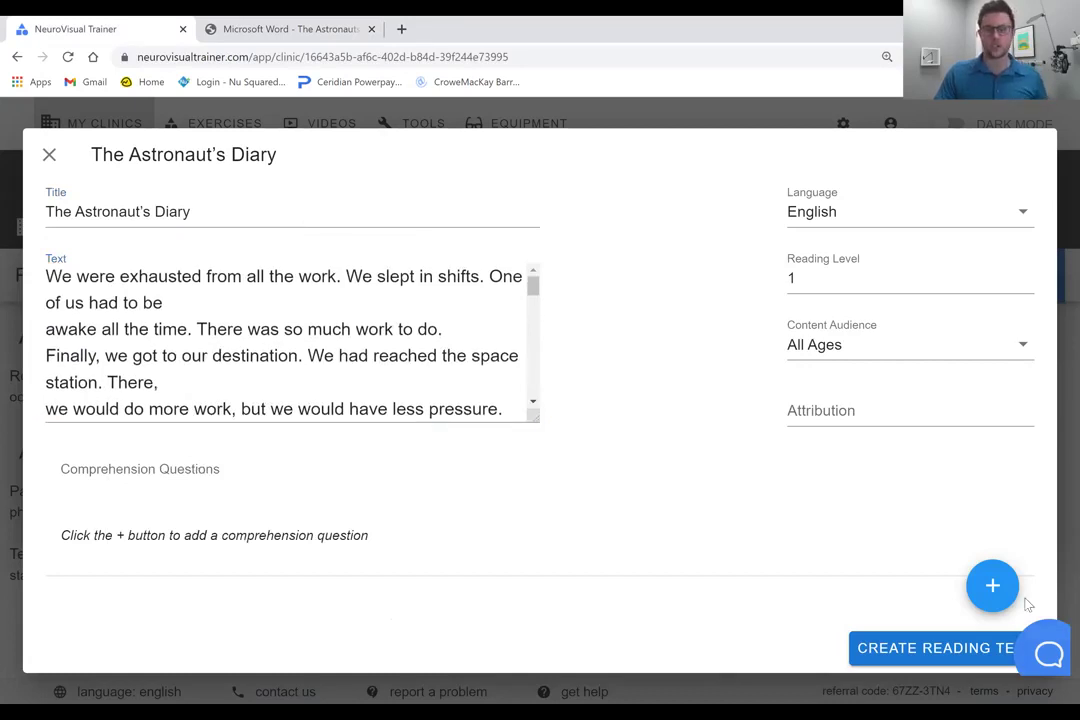
Step: Add a comprehension question reading "What colour was the space suit?"
click(992, 586)
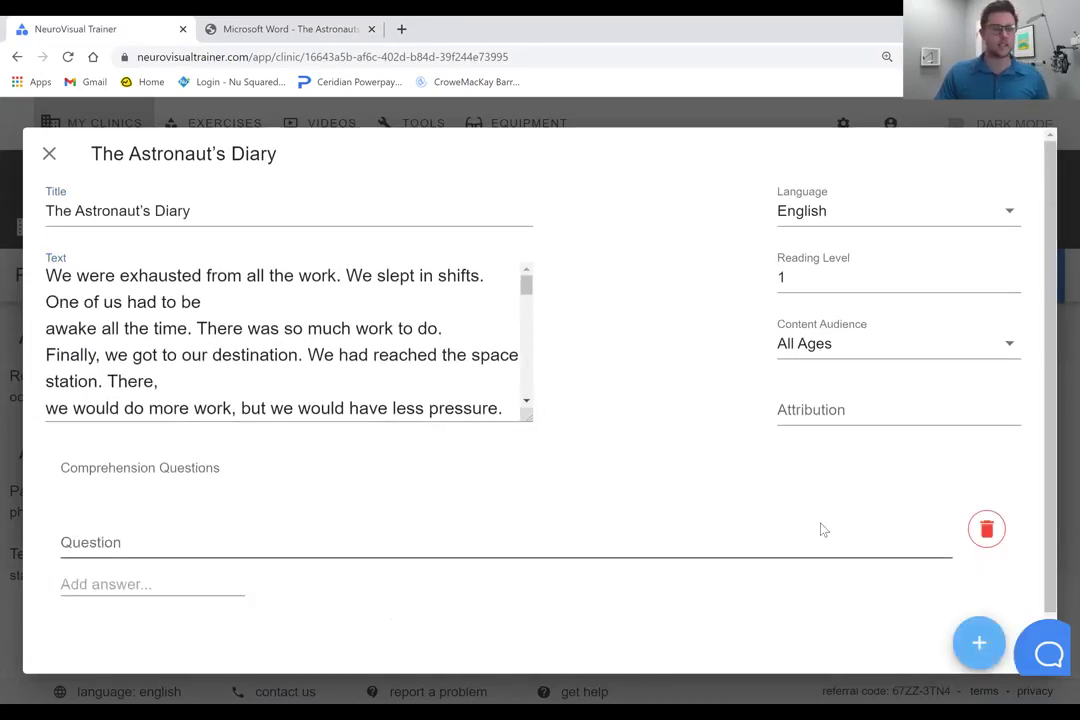
click(137, 570)
text(What colour)
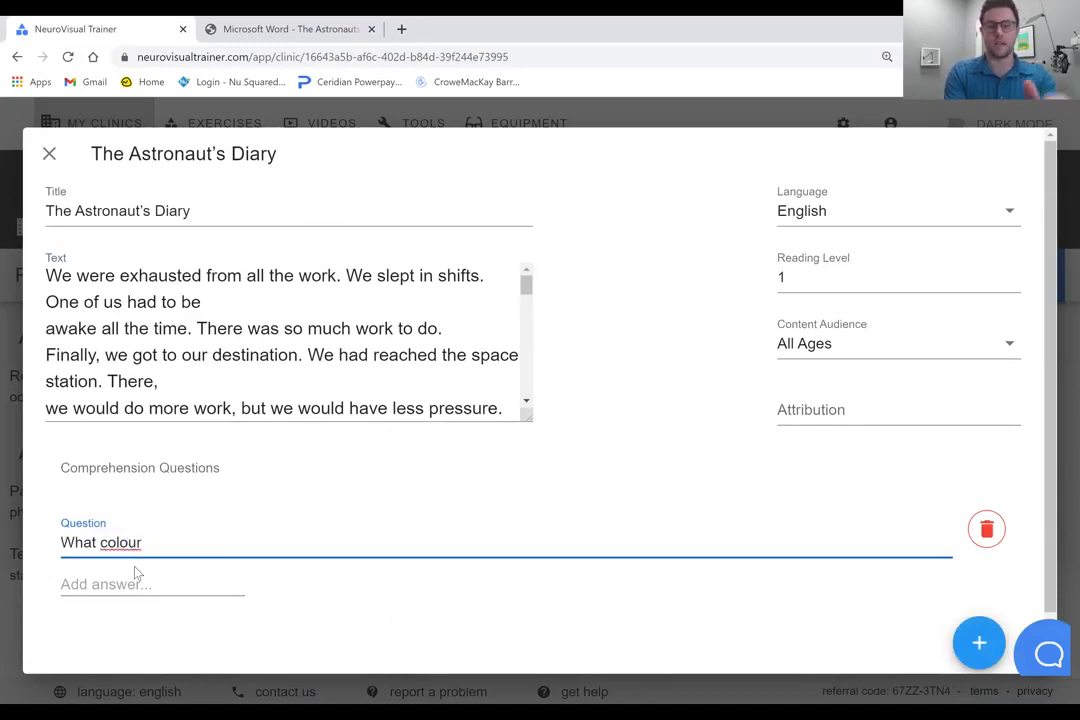
text( was t)
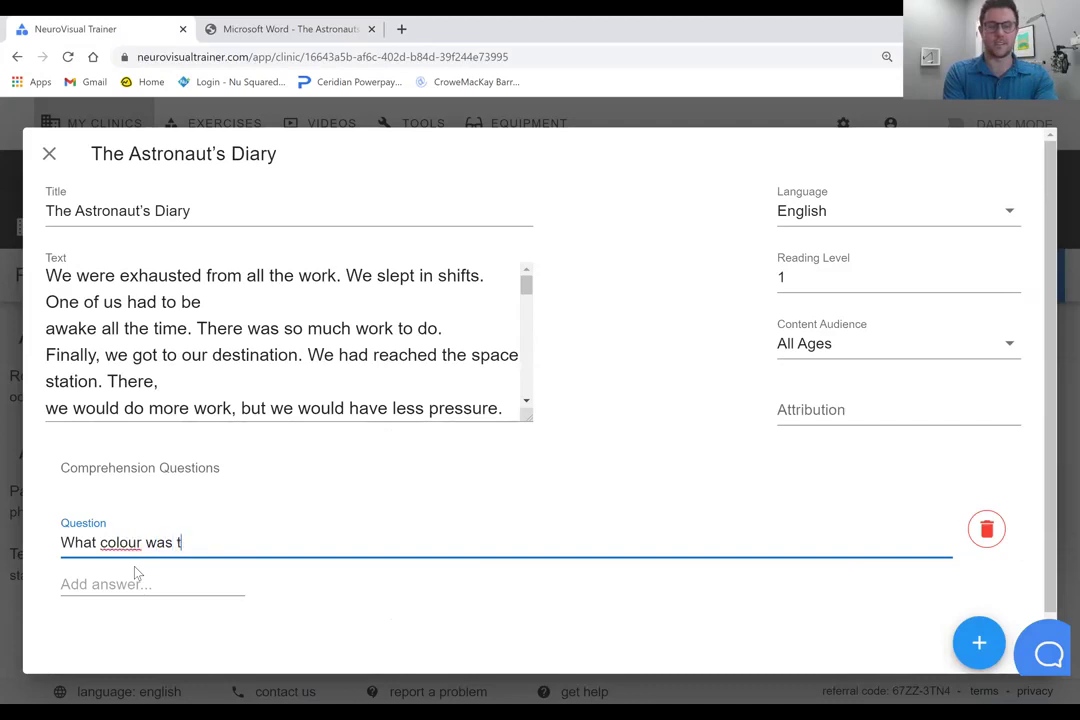
text(he space suit?)
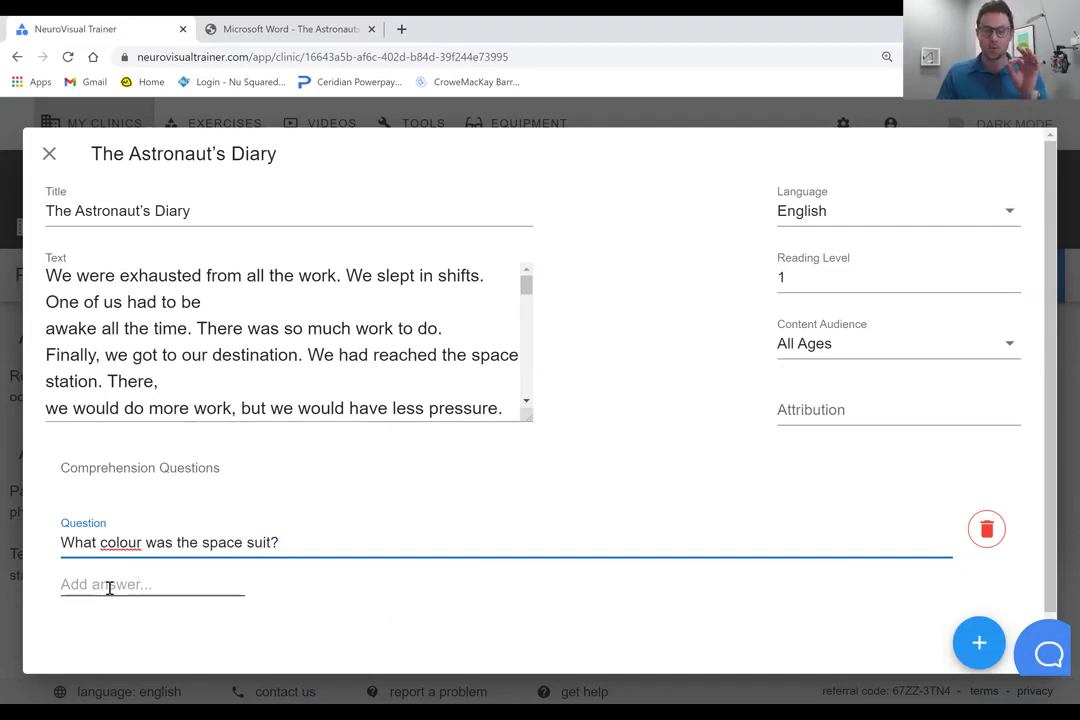
Step: Add the answers Blue, Red, Green and Orange to the question and mark Red as the correct one
click(109, 587)
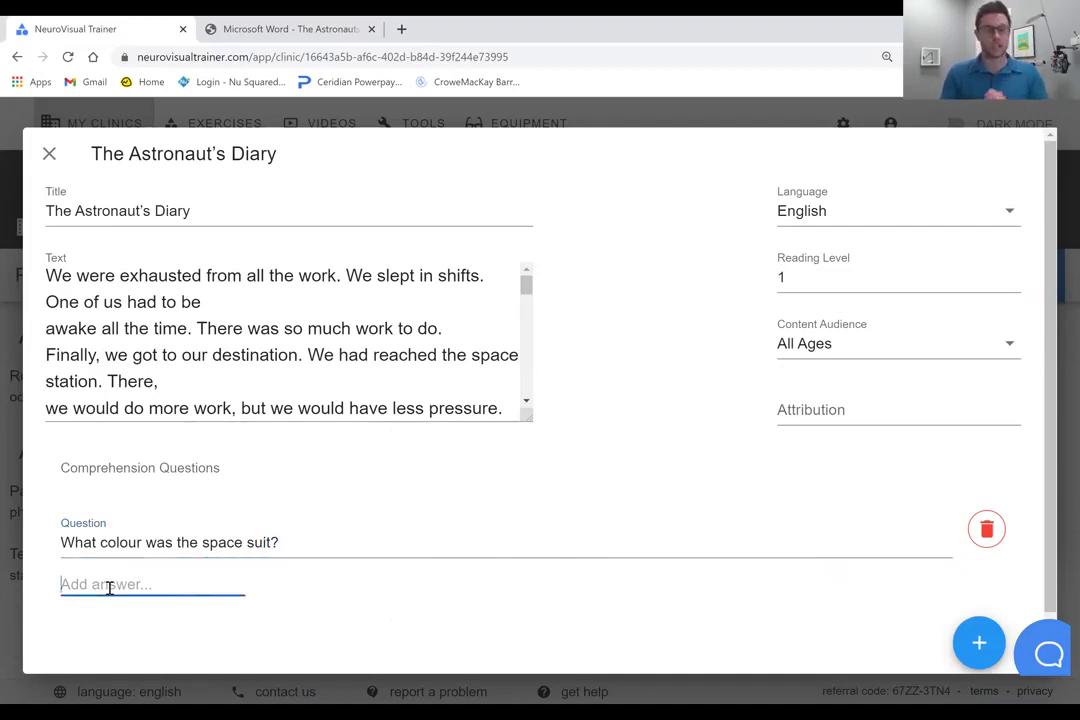
text(Blue)
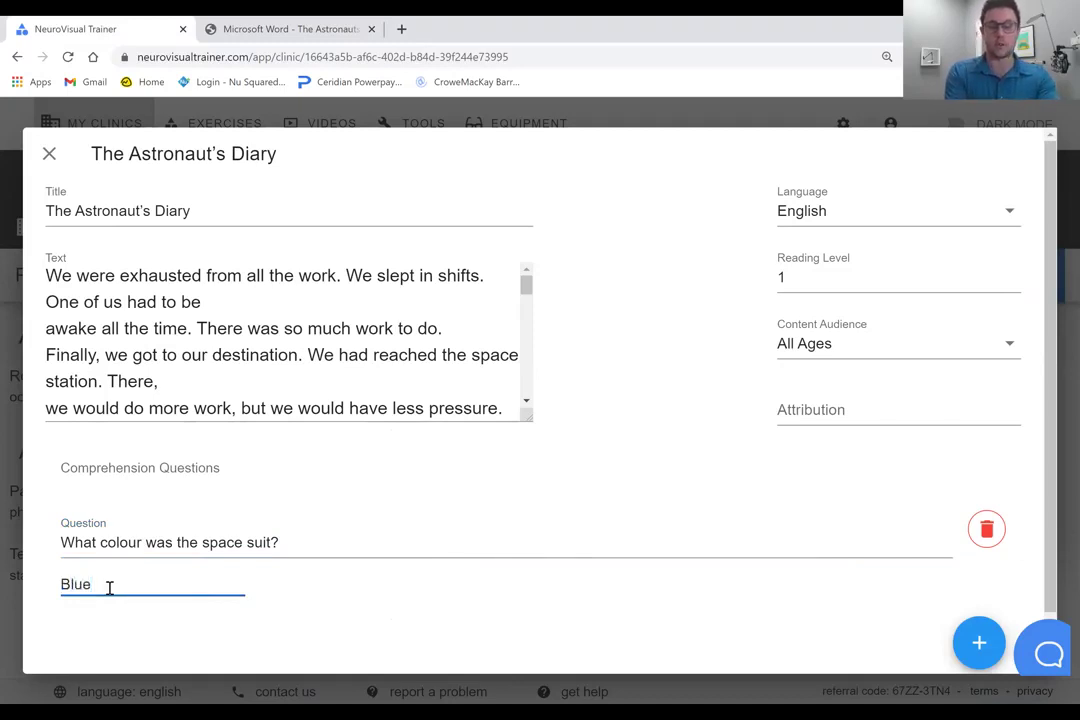
key(Return)
text(Red)
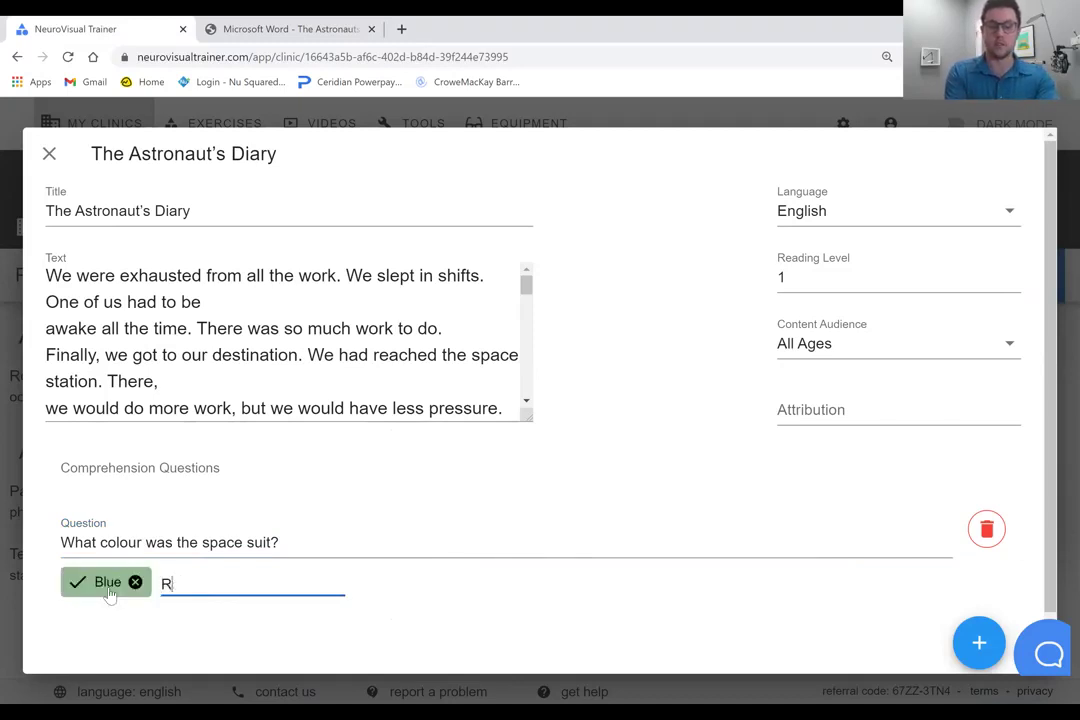
key(Return)
text(Green)
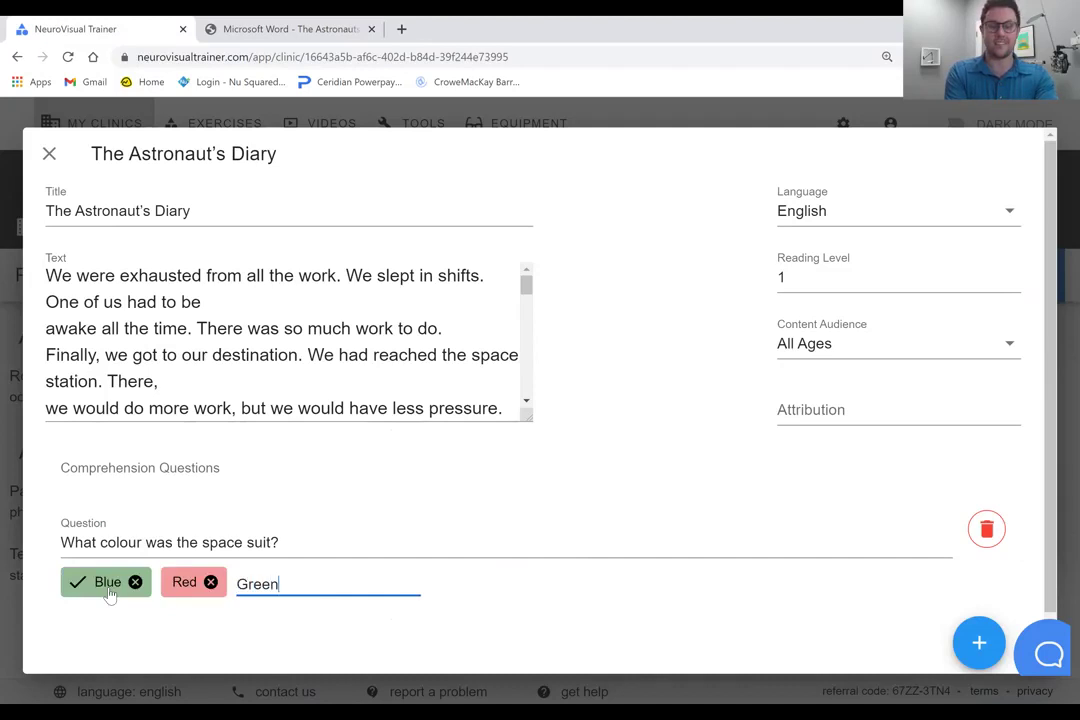
key(Return)
text(Orange)
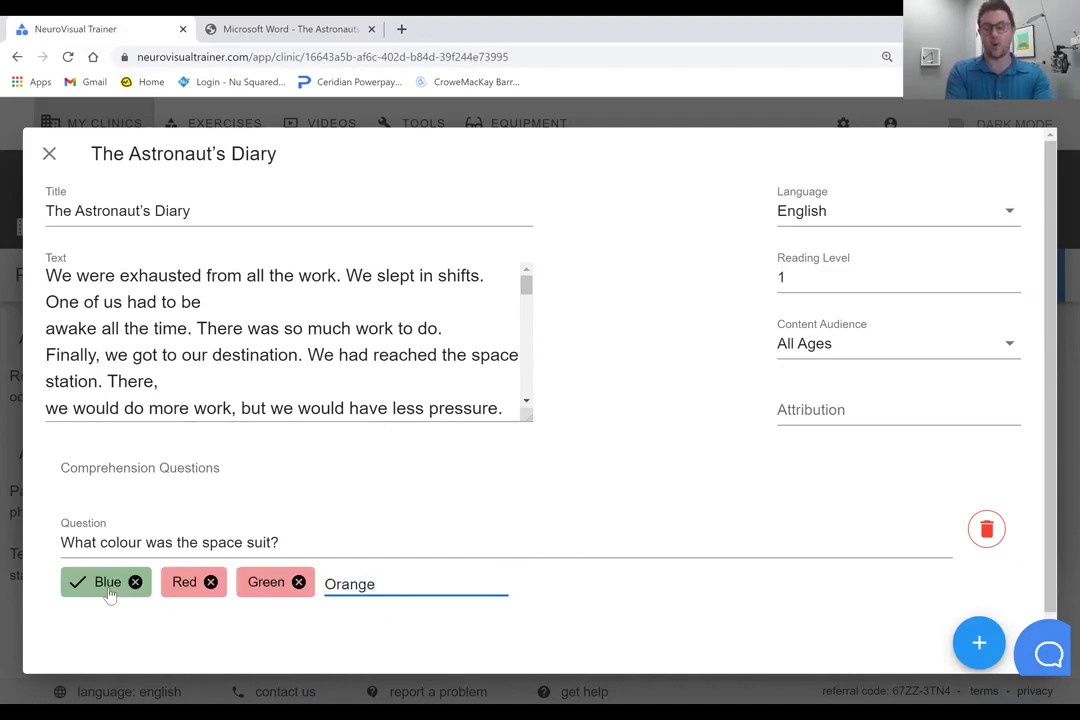
key(Return)
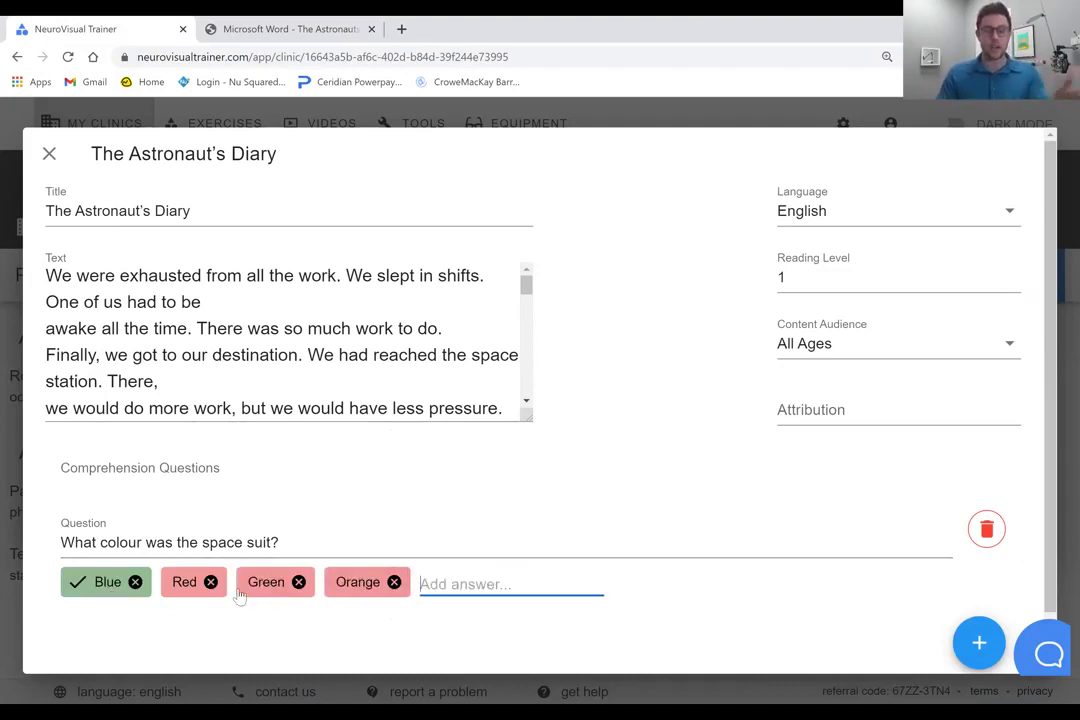
click(178, 588)
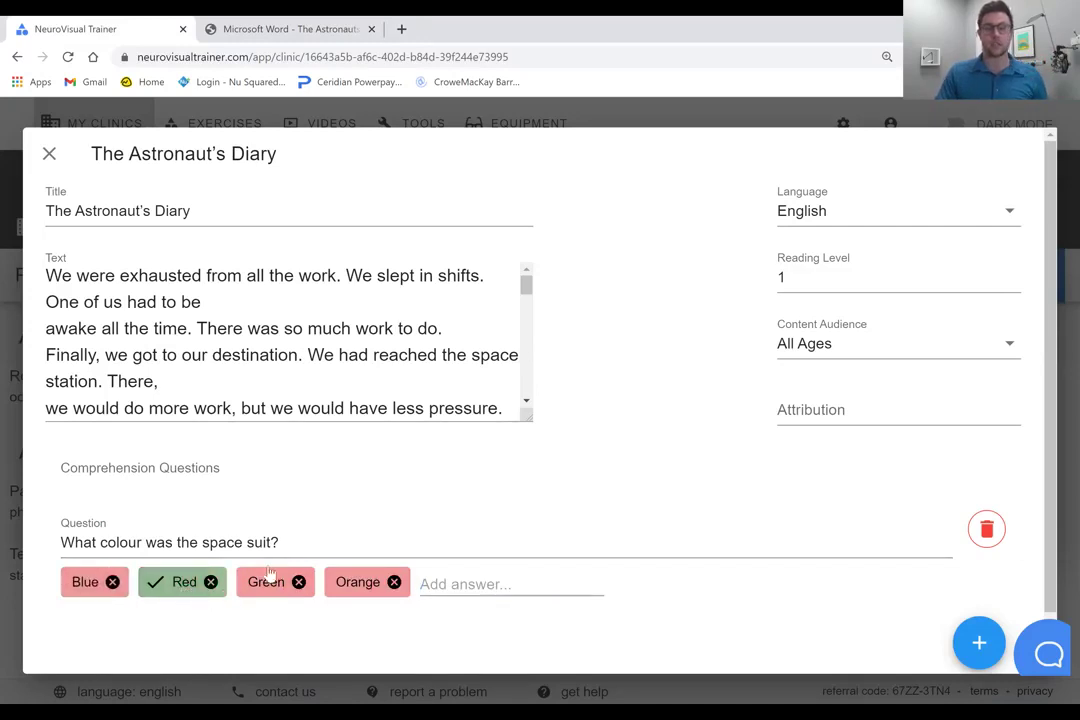
Step: Create the reading text and close the clinic's reading texts list
scroll(815, 545, down, 1)
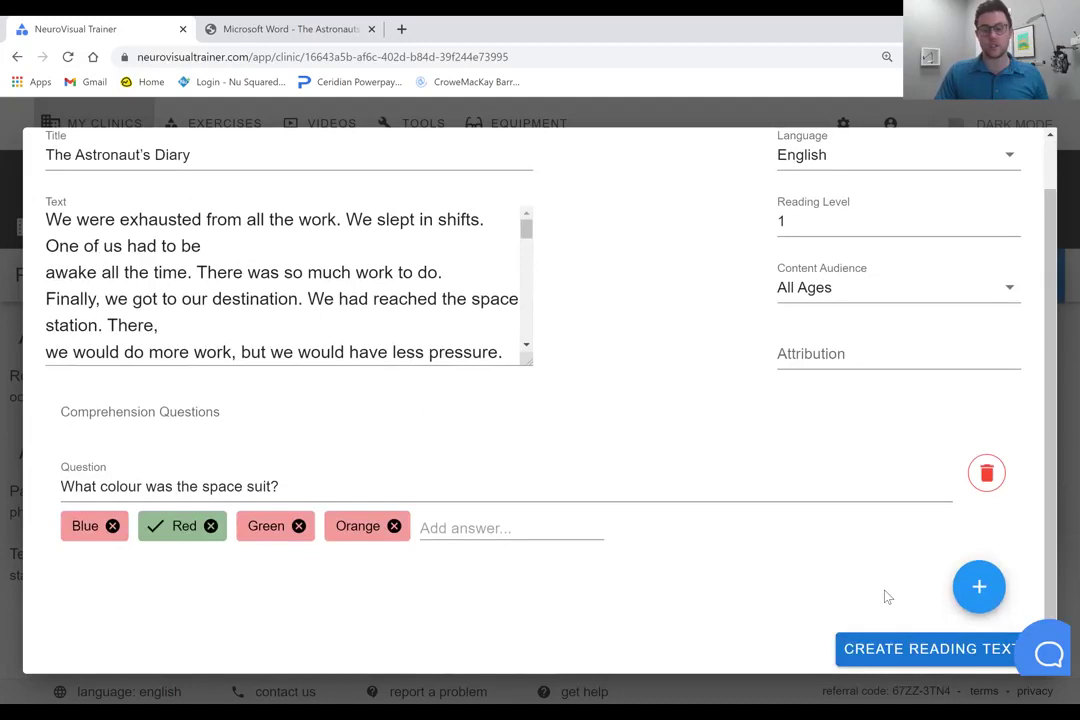
click(889, 650)
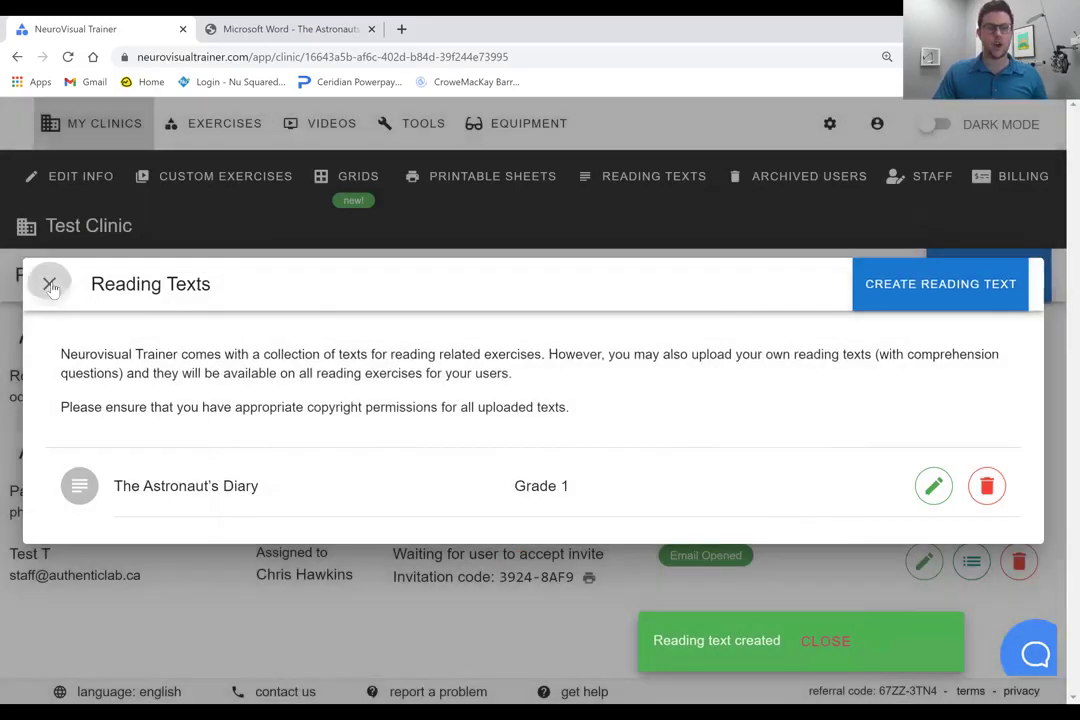
click(52, 288)
Step: Reselect Test Clinic from the clinic list, and open the Binocular Reading exercise under Anti-Suppression
click(88, 120)
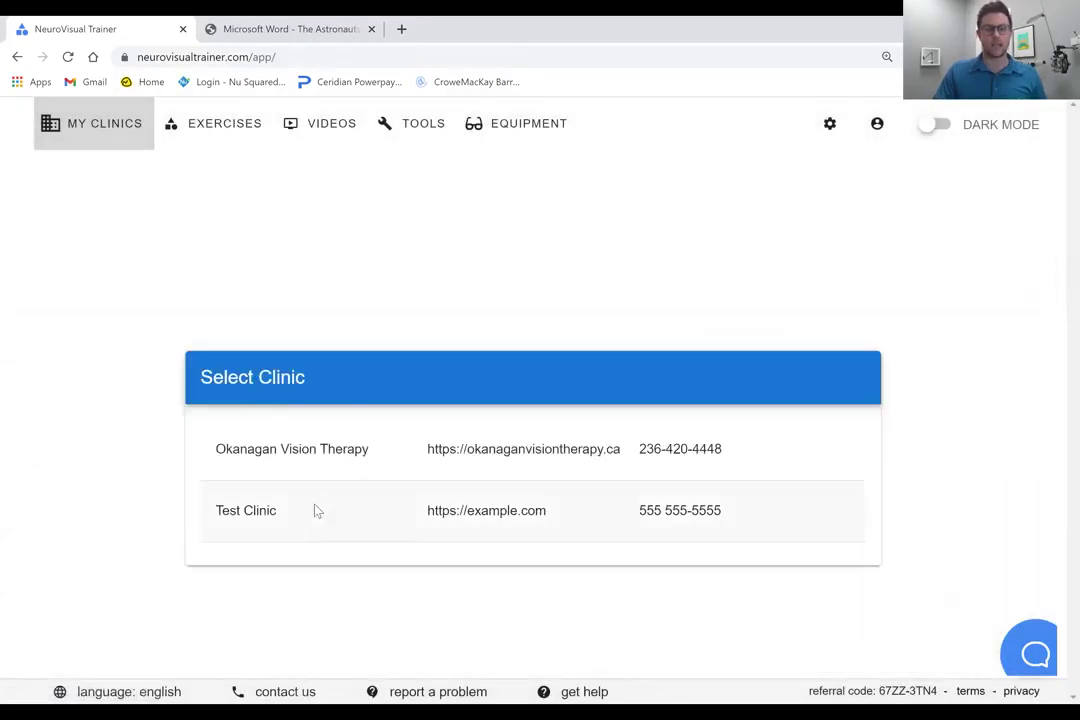
click(316, 511)
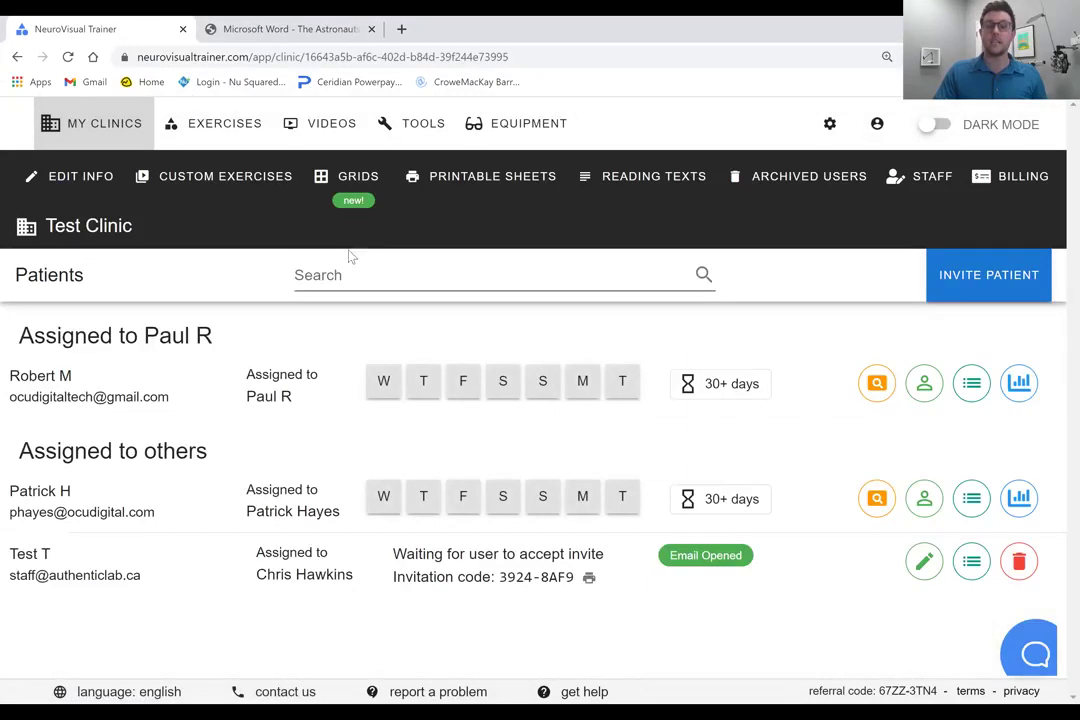
click(229, 133)
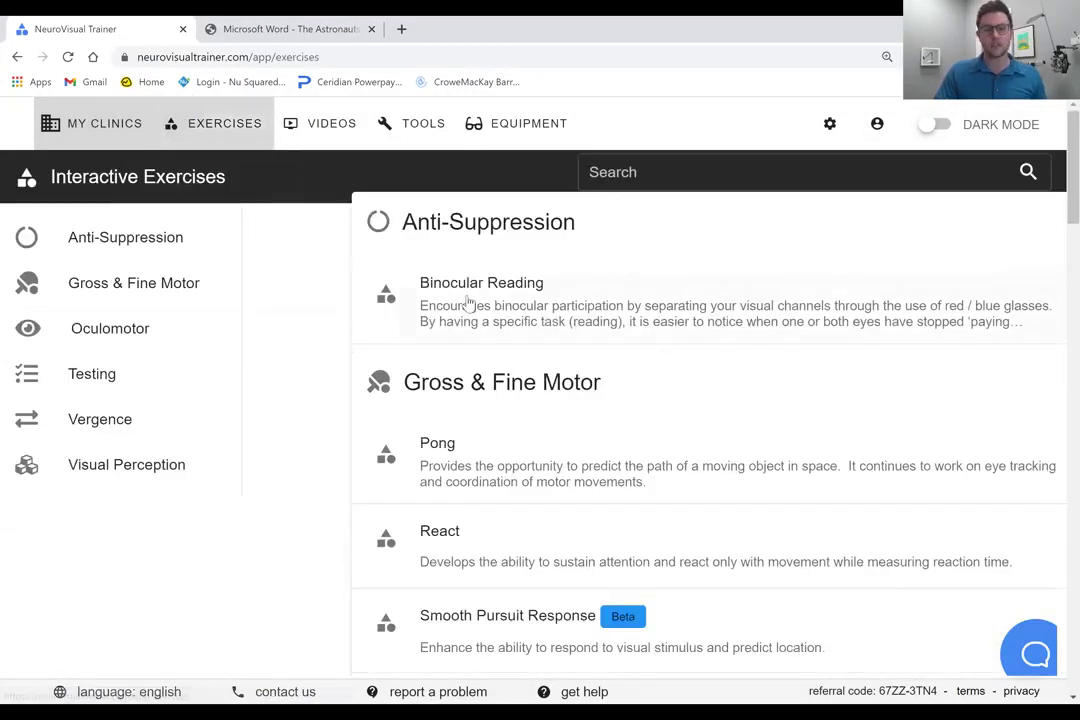
click(473, 302)
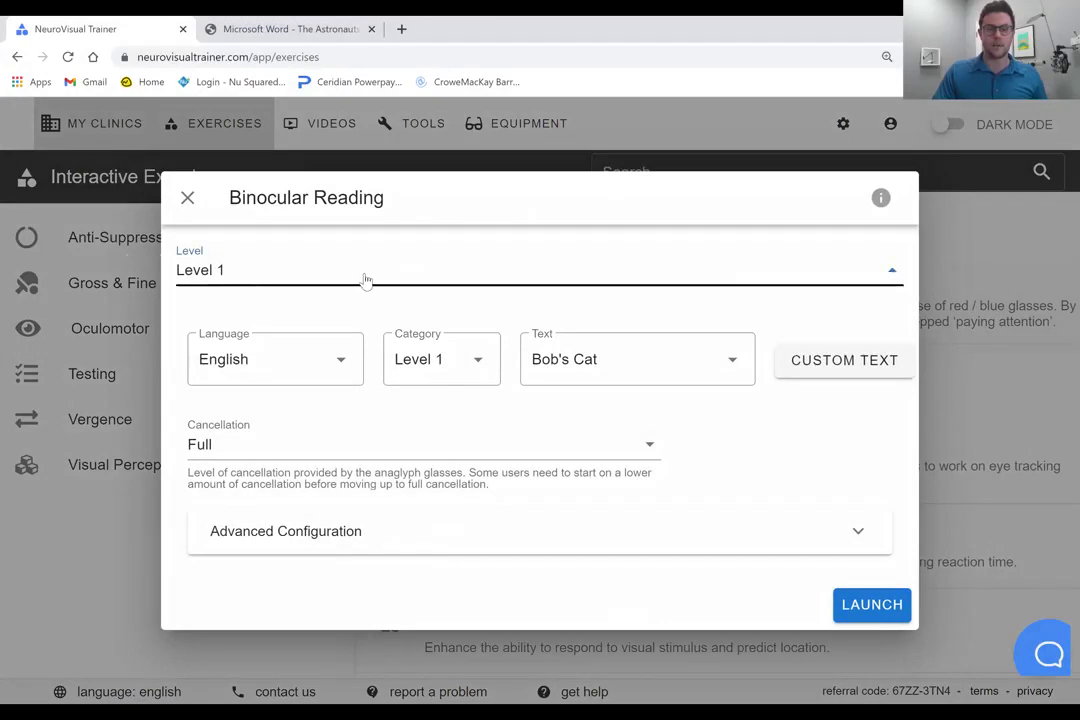
Step: Set the Binocular Reading exercise to Level 4 and choose "The Astronaut’s Diary" as its text
click(366, 279)
click(282, 418)
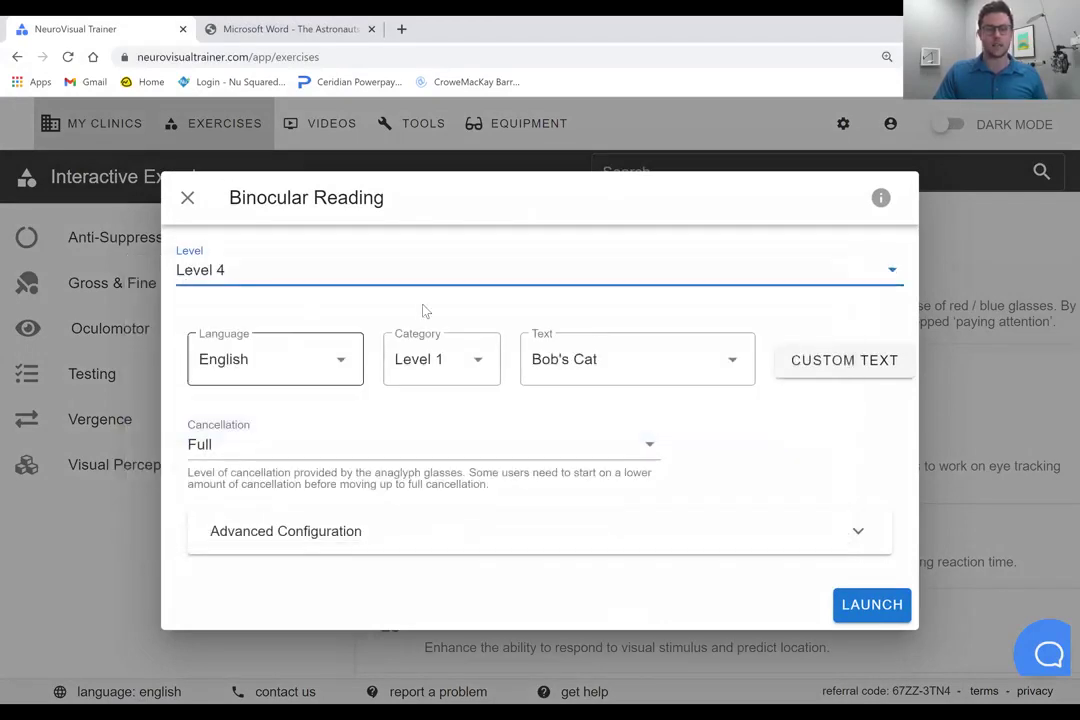
click(615, 362)
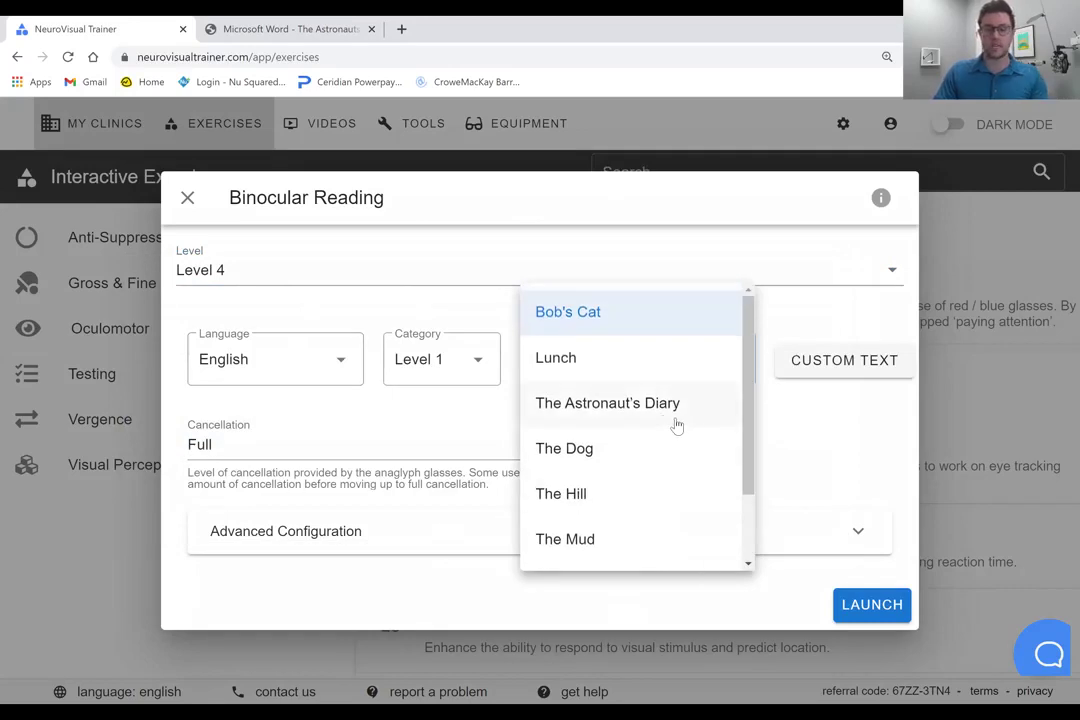
click(666, 421)
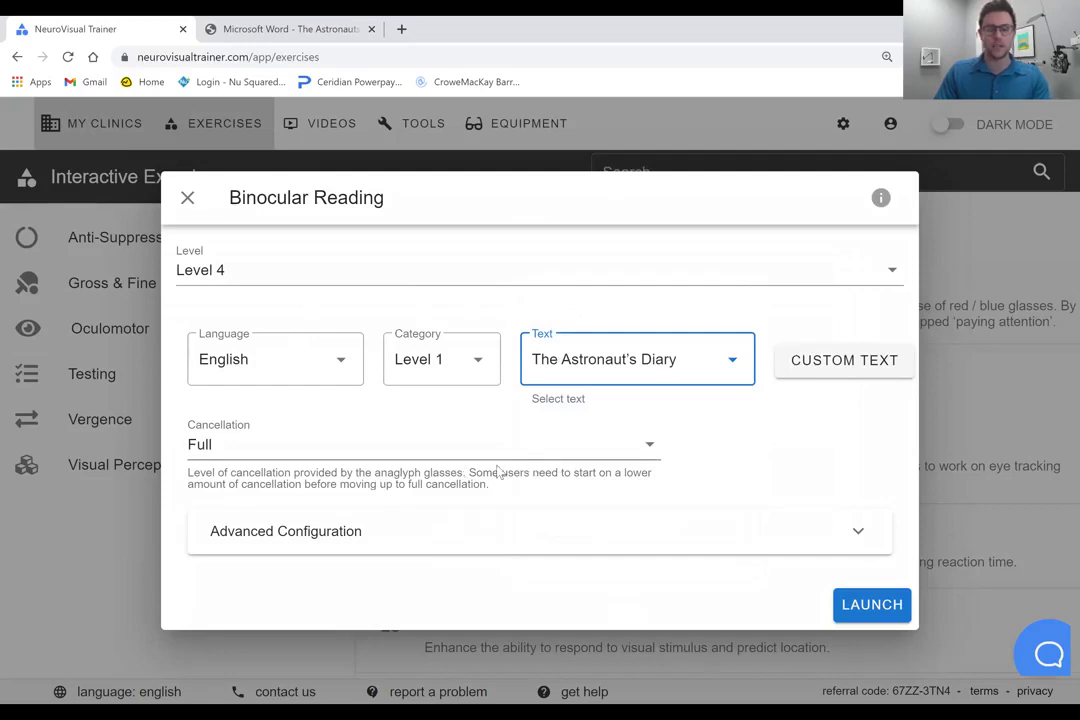
Step: Launch and start the Binocular Reading exercise to view the text in red and blue, and exit back to the exercise list
click(858, 606)
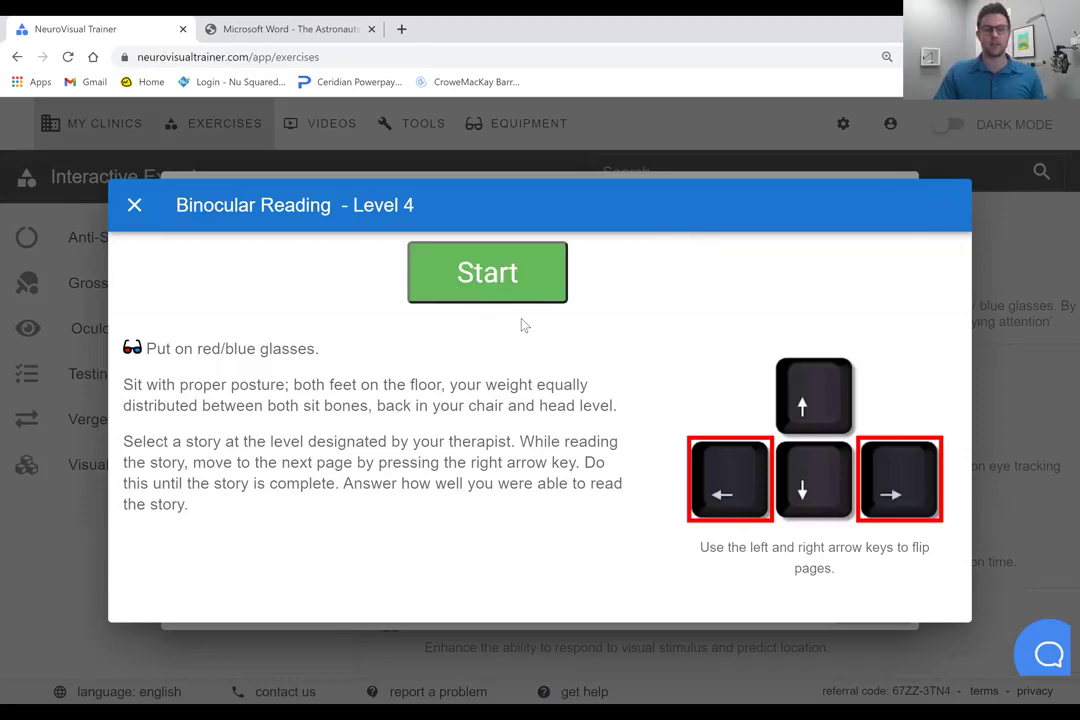
key(Return)
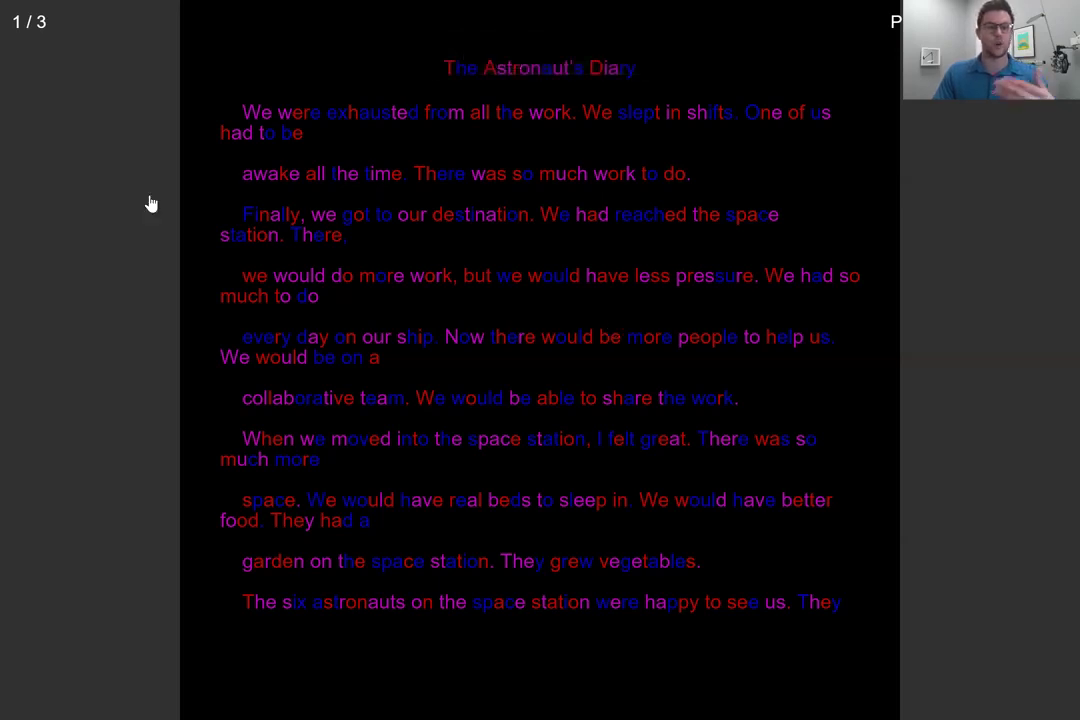
key(Escape)
key(Escape)
key(Escape)
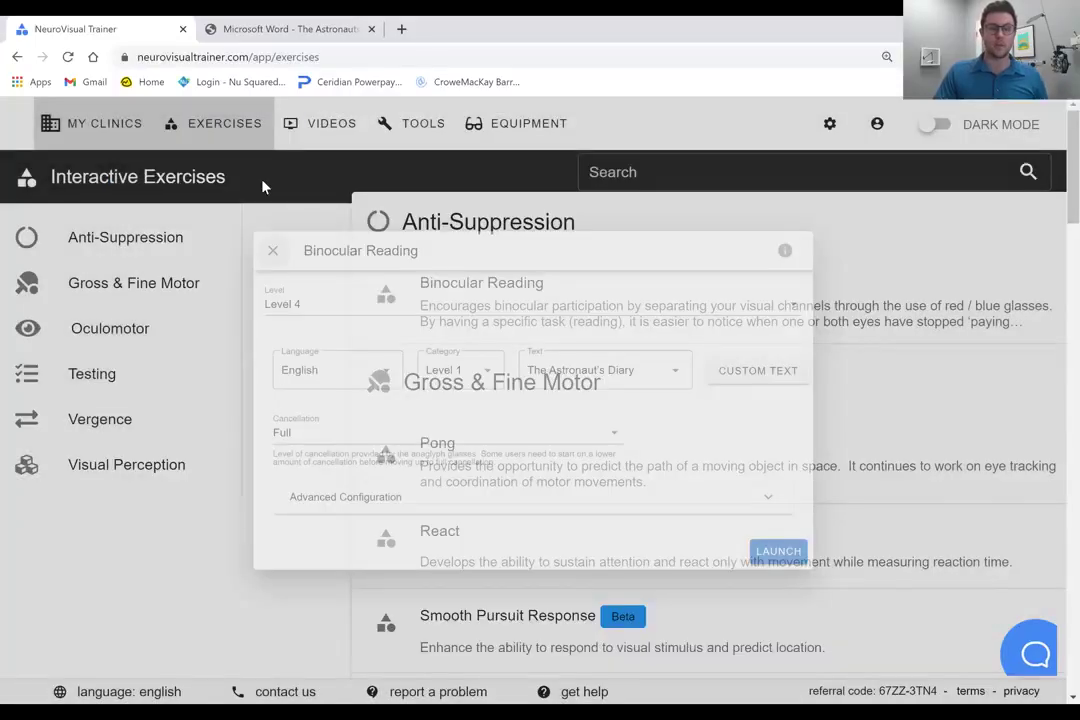
Step: Open the Window Reading exercise from the interactive exercises list
scroll(535, 410, down, 4)
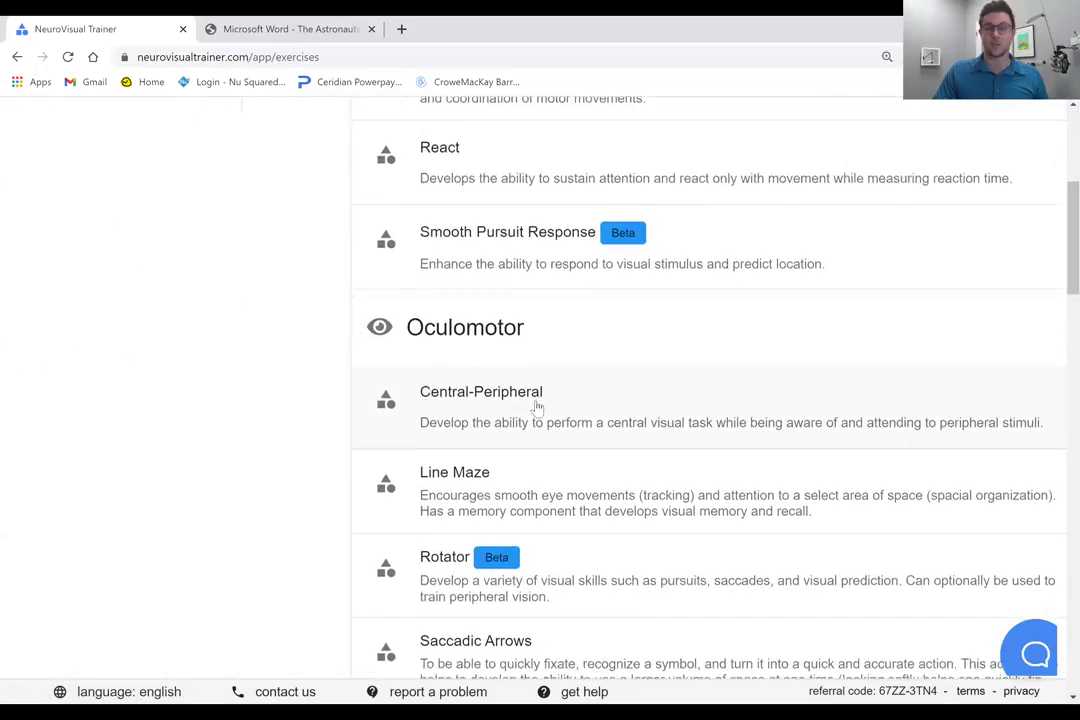
scroll(545, 418, down, 3)
click(603, 446)
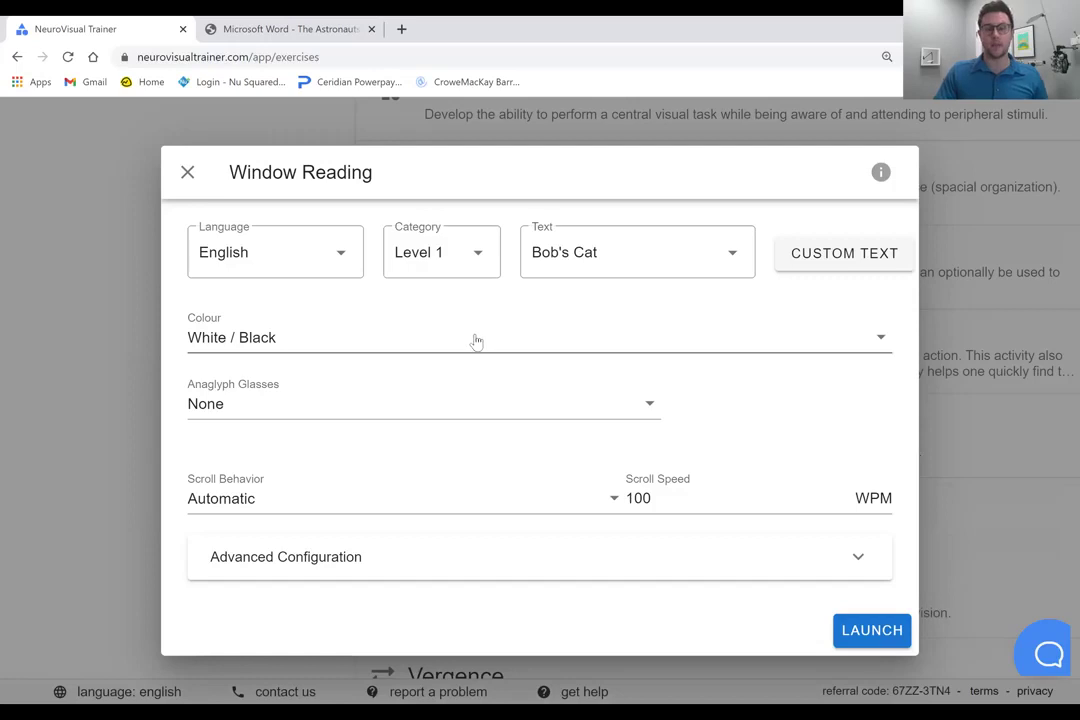
click(453, 262)
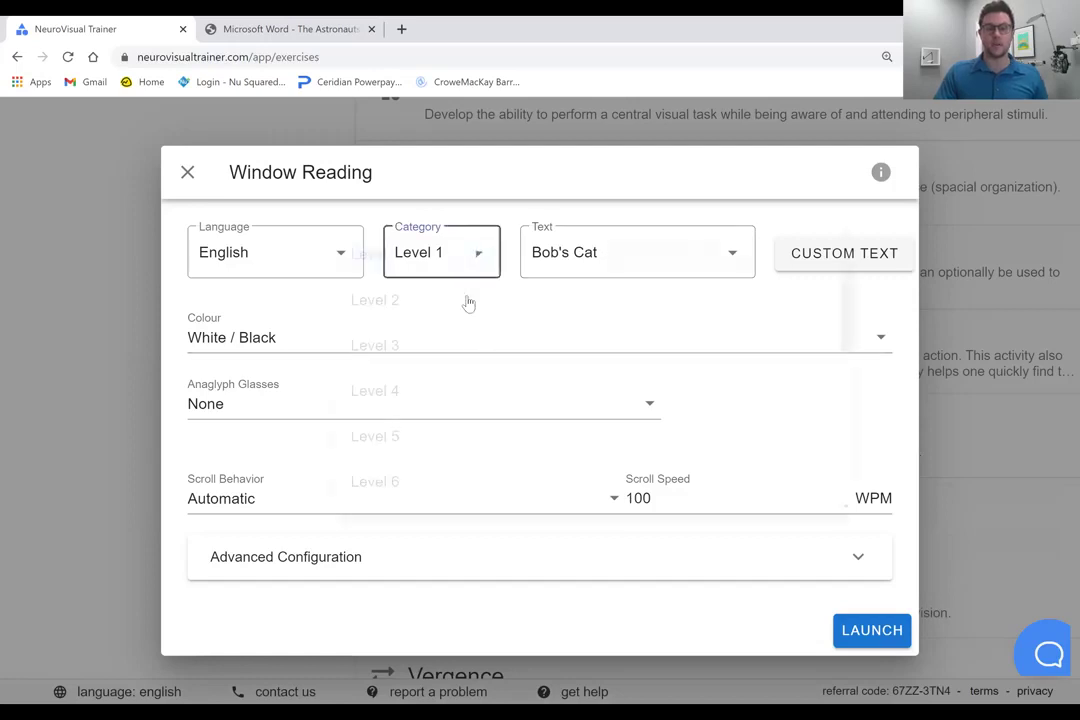
click(424, 390)
click(610, 265)
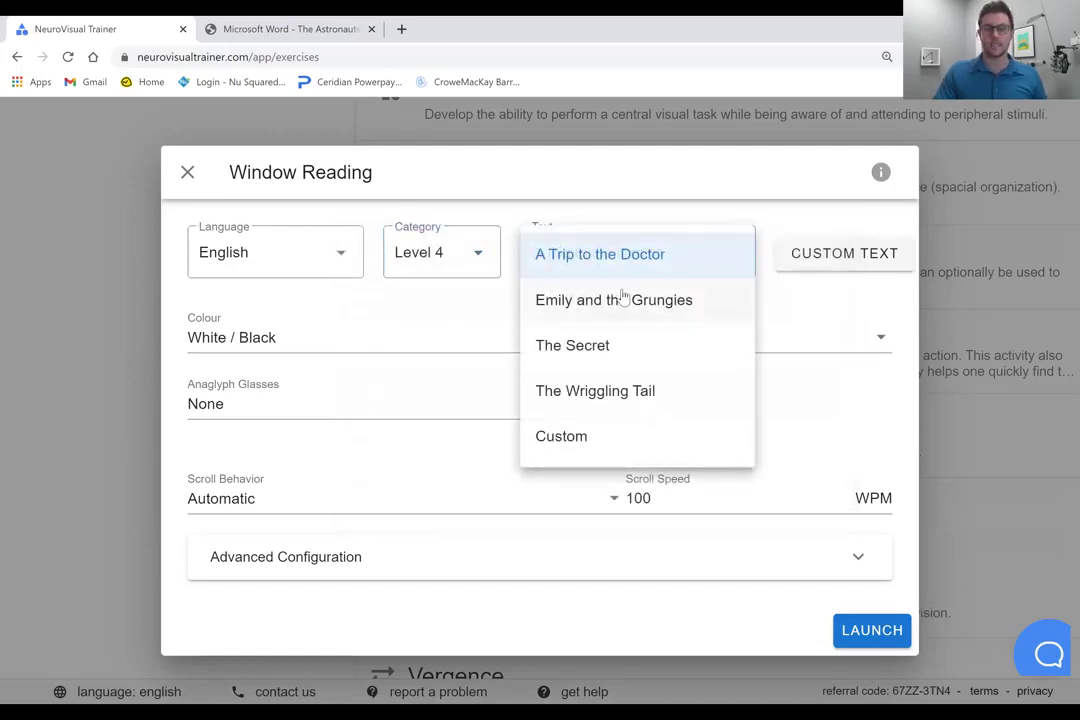
click(461, 266)
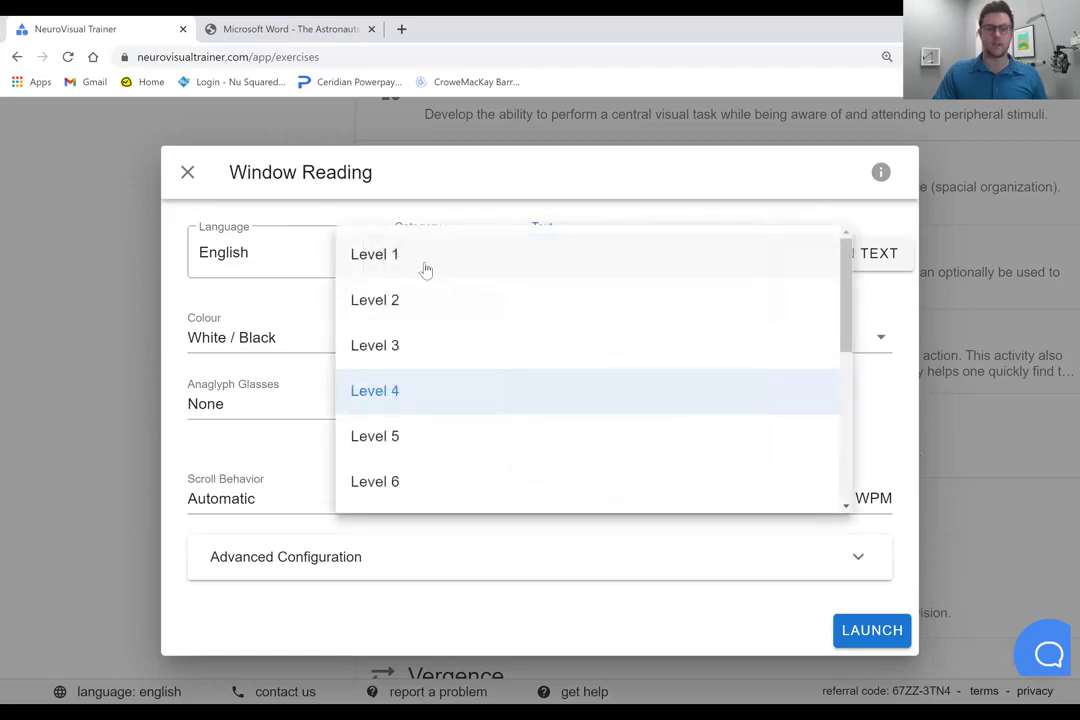
click(424, 268)
Step: Choose "The Astronaut’s Diary" as the Window Reading text, and launch and start the exercise
click(648, 270)
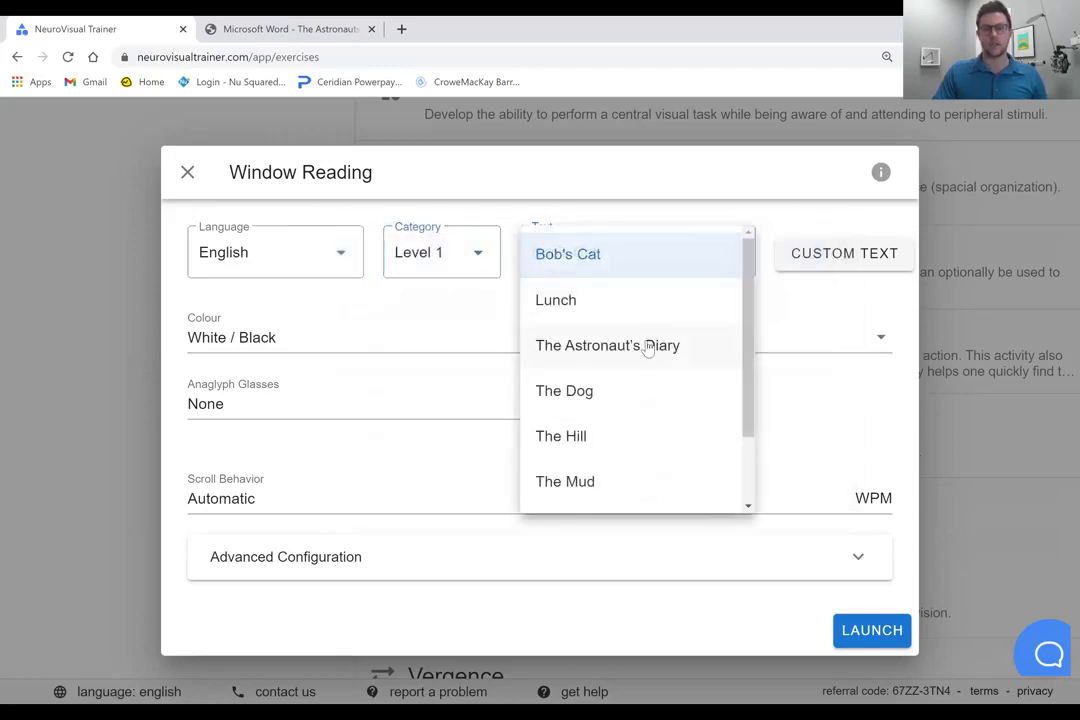
click(648, 346)
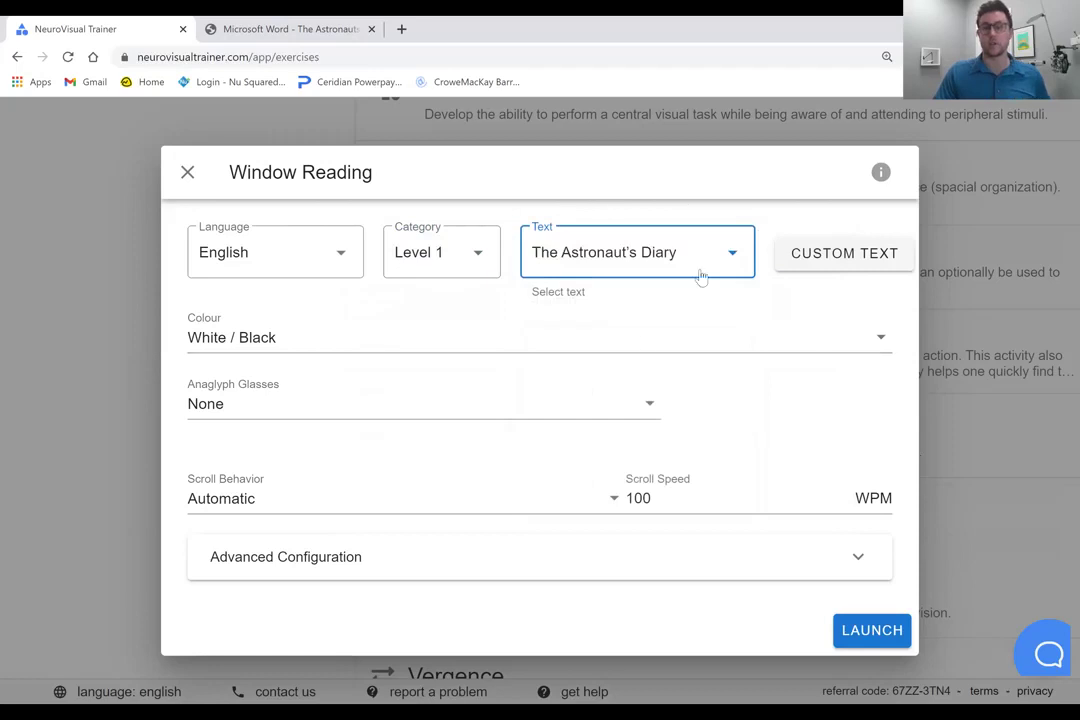
click(894, 643)
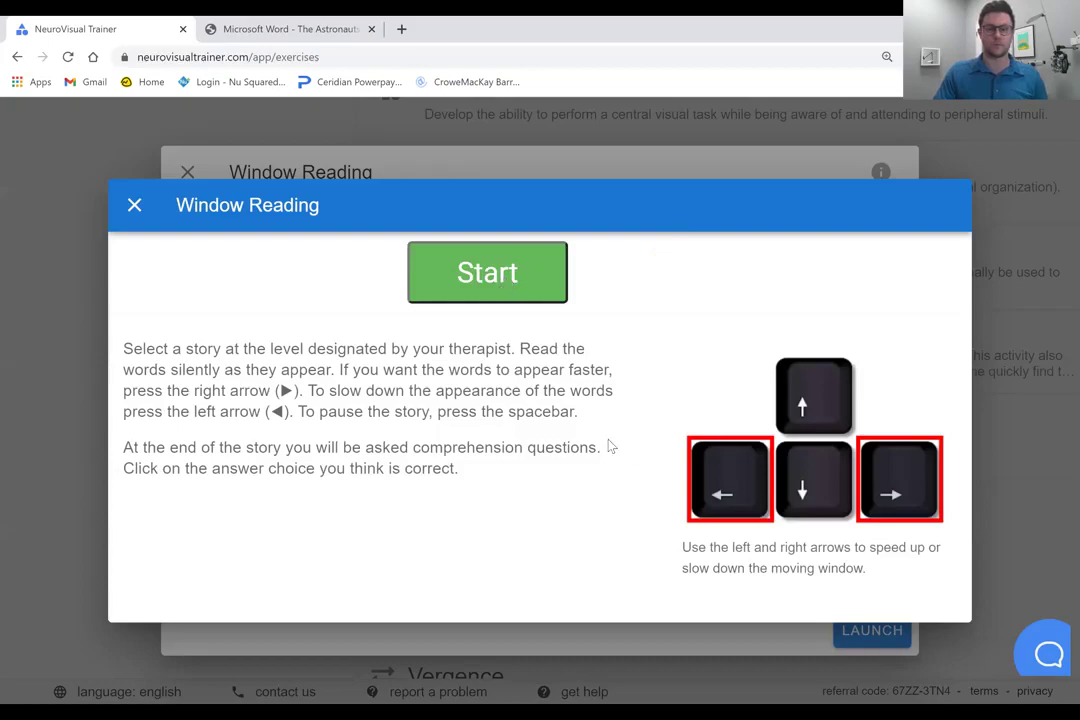
key(Return)
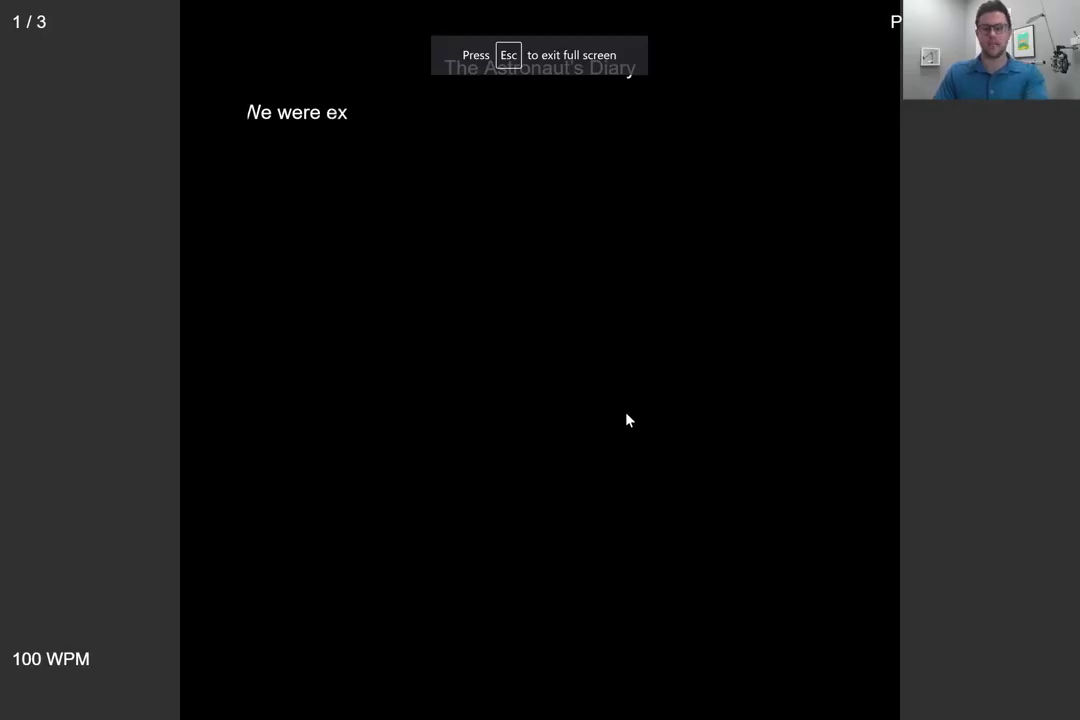
Step: Raise the running exercise's scroll speed to 280 WPM, and exit the full-screen reading
key(Up)
key(Up)
key(Up)
key(Up)
key(Up)
key(Up)
key(Up)
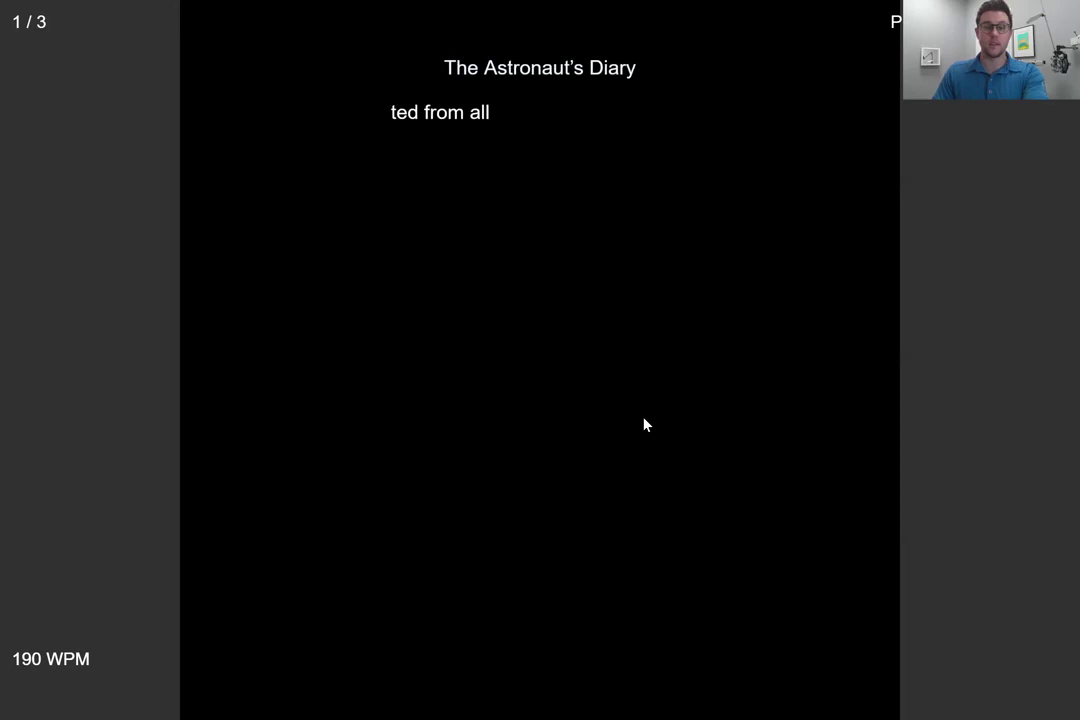
key(Up)
key(Up)
key(Up)
key(Up)
key(Up)
key(Up)
key(Up)
key(Up)
key(Up)
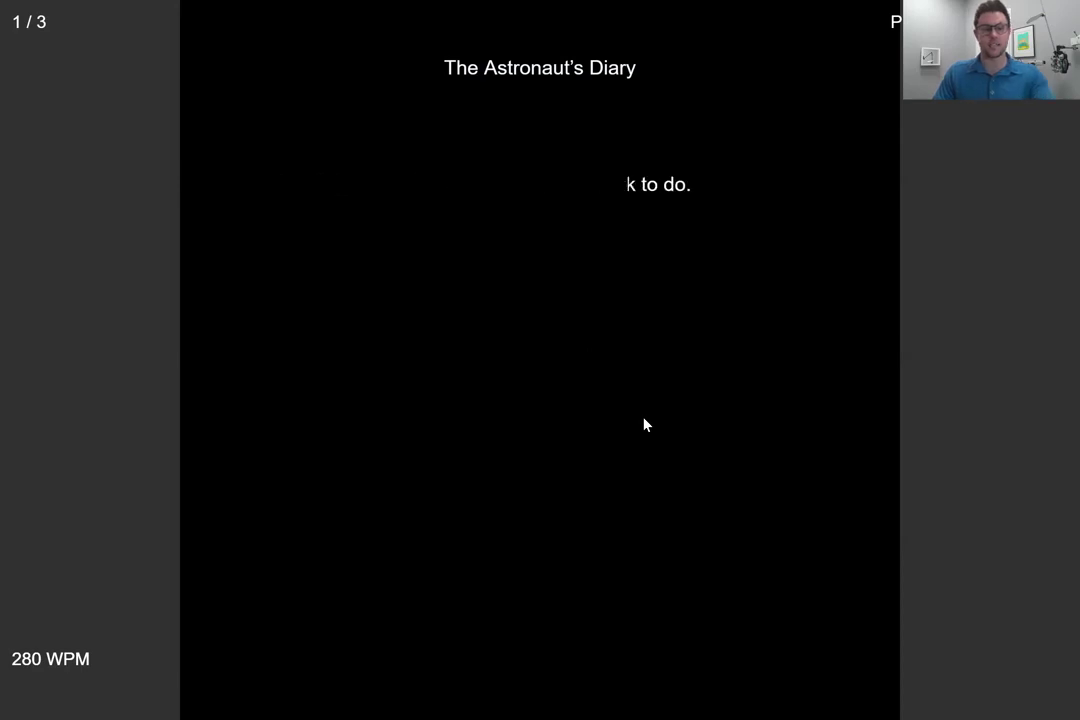
key(Escape)
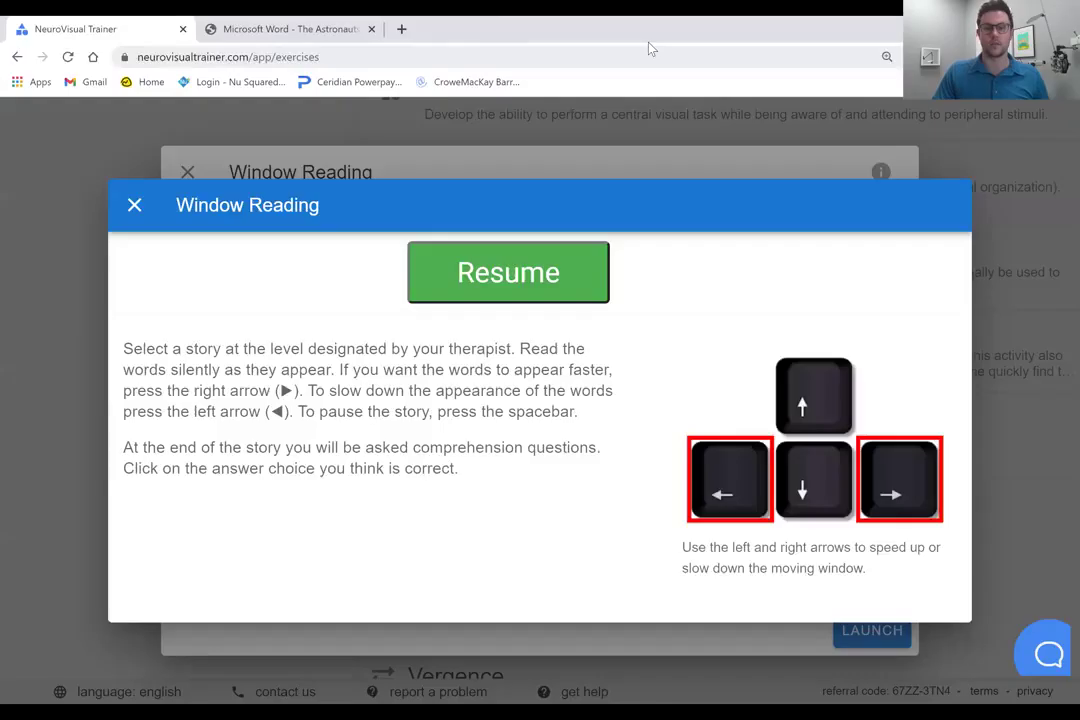